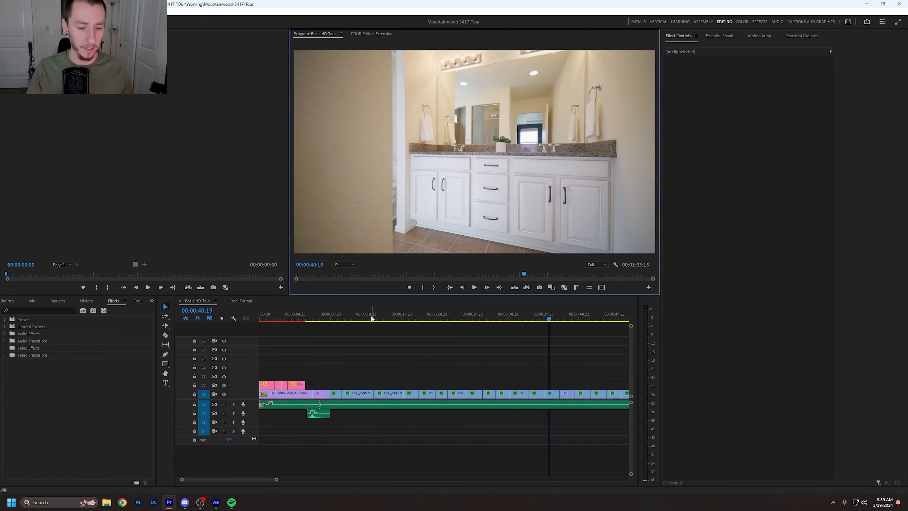
# Step: Scrub through the kitchen footage in the sequence, then rewind it to the start
pyautogui.click(338, 317)
pyautogui.moveTo(339, 317); pyautogui.dragTo(392, 319)
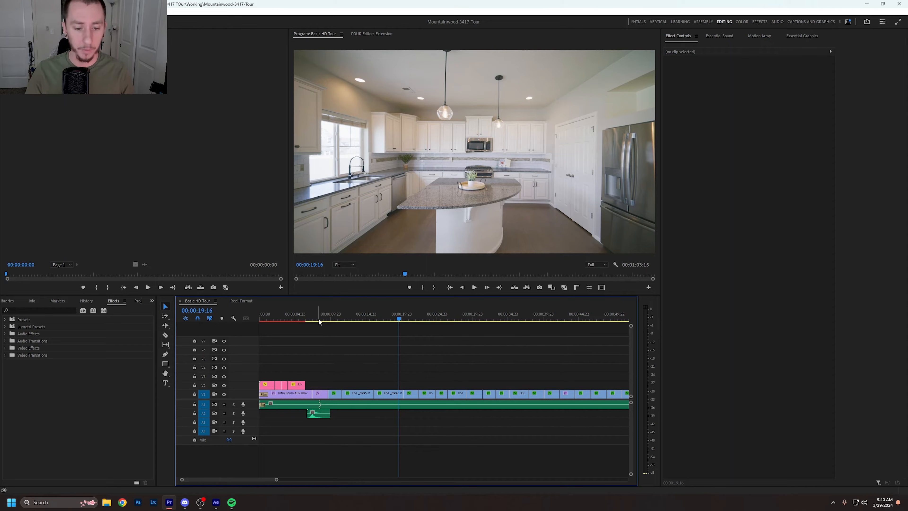
pyautogui.moveTo(323, 317); pyautogui.dragTo(217, 321)
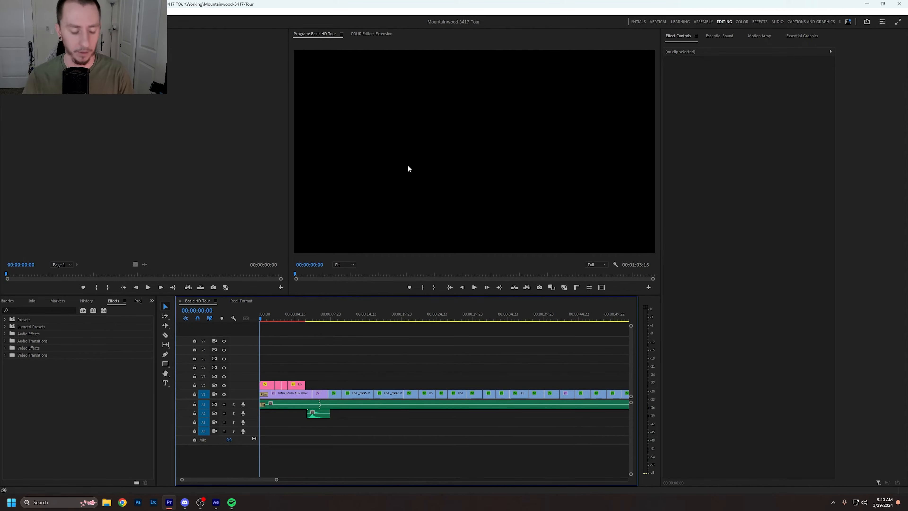
# Step: Play the sequence enlarged, replaying the exterior-to-interior ramp up to the living room
pyautogui.press('`')
pyautogui.press('space')
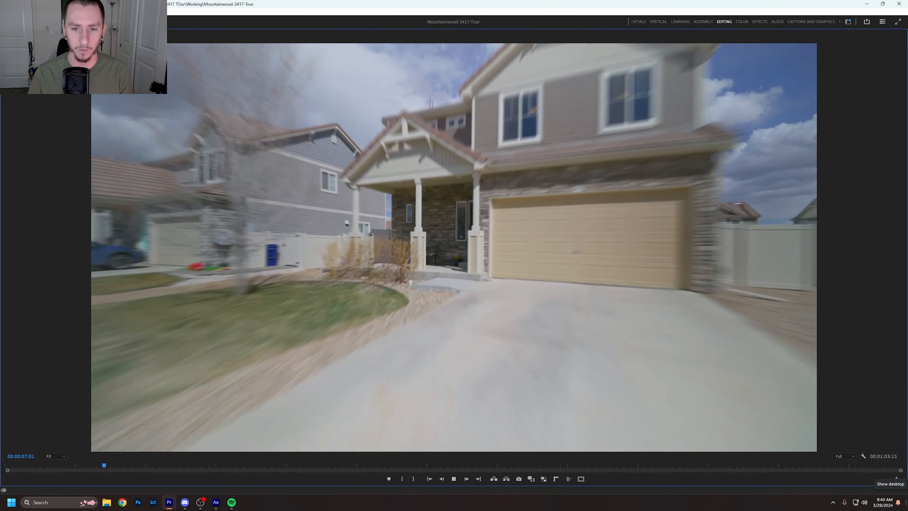
pyautogui.press('space')
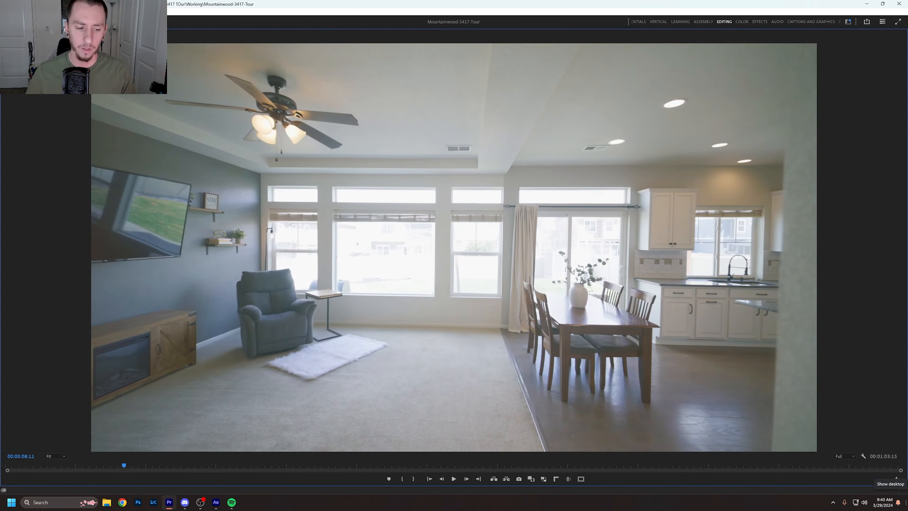
pyautogui.moveTo(111, 465); pyautogui.dragTo(85, 466)
pyautogui.press('space')
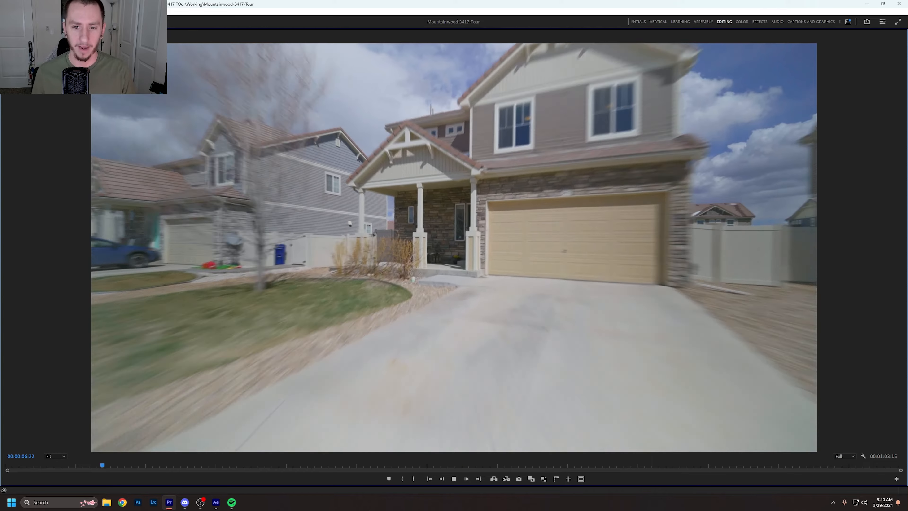
pyautogui.press('space')
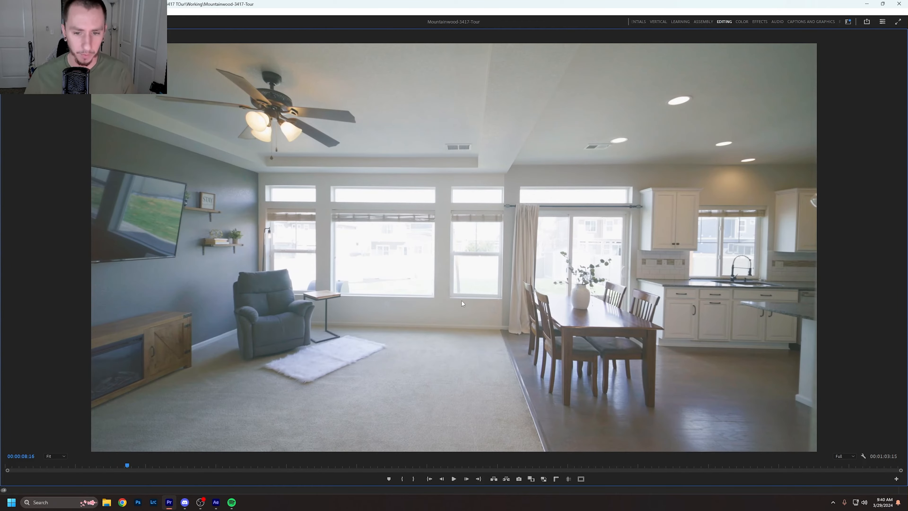
pyautogui.press('`')
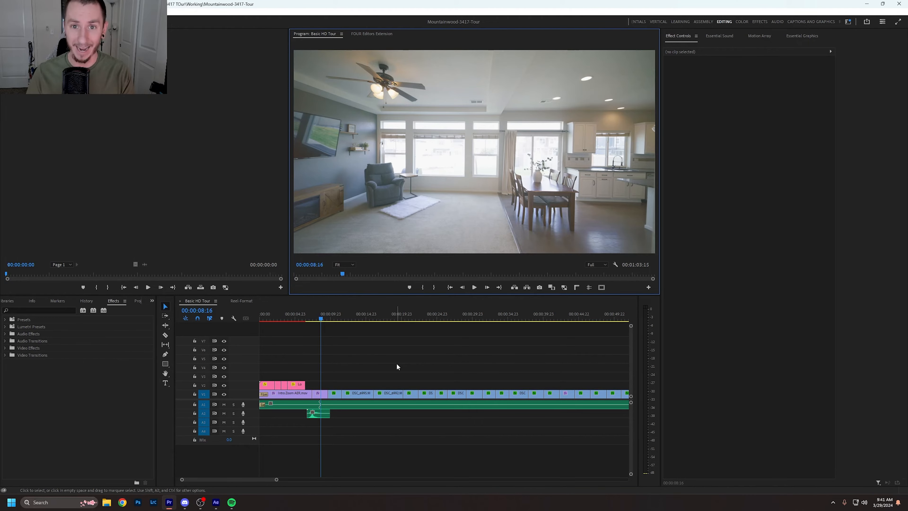
# Step: Open the first linked tour comp, Linked Comp 01, in After Effects
pyautogui.moveTo(218, 502)
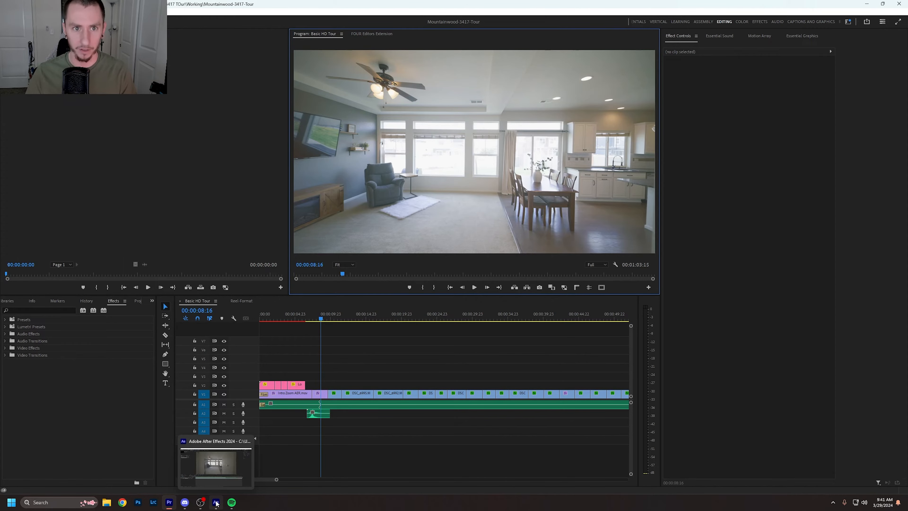
pyautogui.click(216, 503)
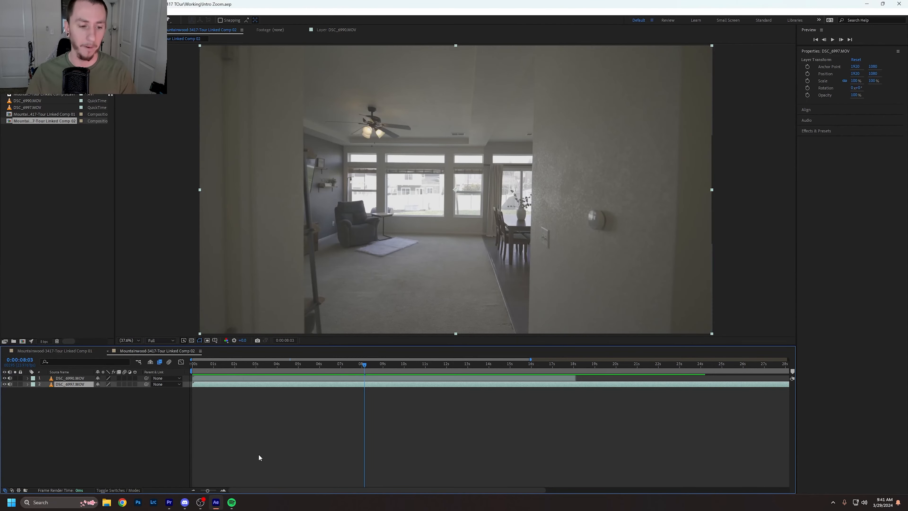
pyautogui.click(54, 114)
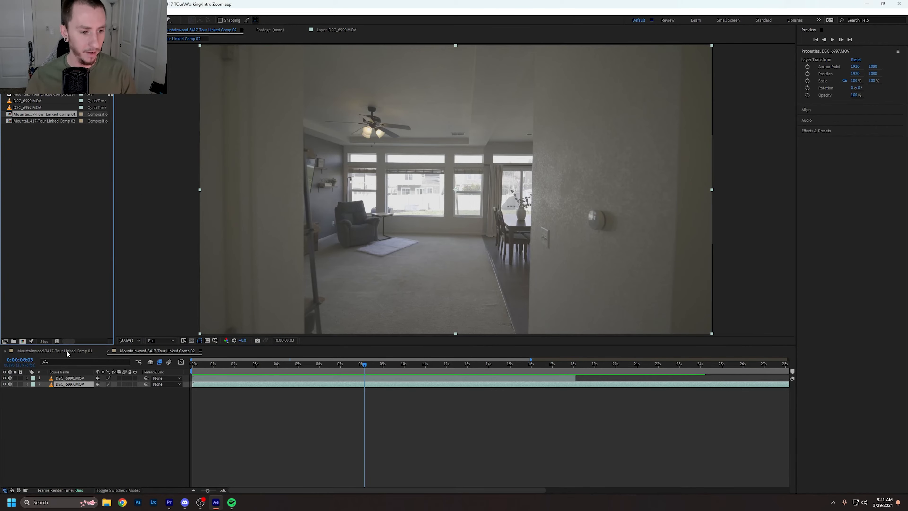
pyautogui.click(54, 351)
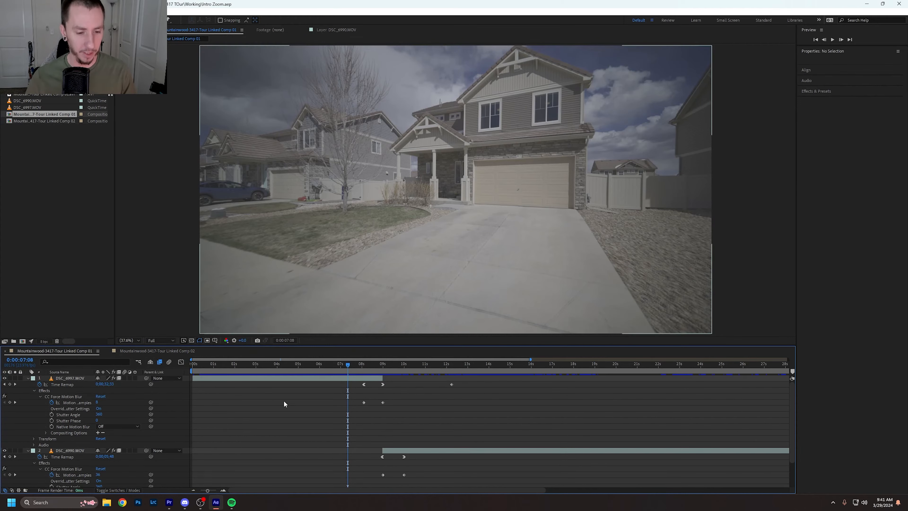
# Step: Preview the ramp from 3 seconds, replay from 0:00:07:12, then return to Linked Comp 02
pyautogui.moveTo(241, 363); pyautogui.dragTo(189, 366)
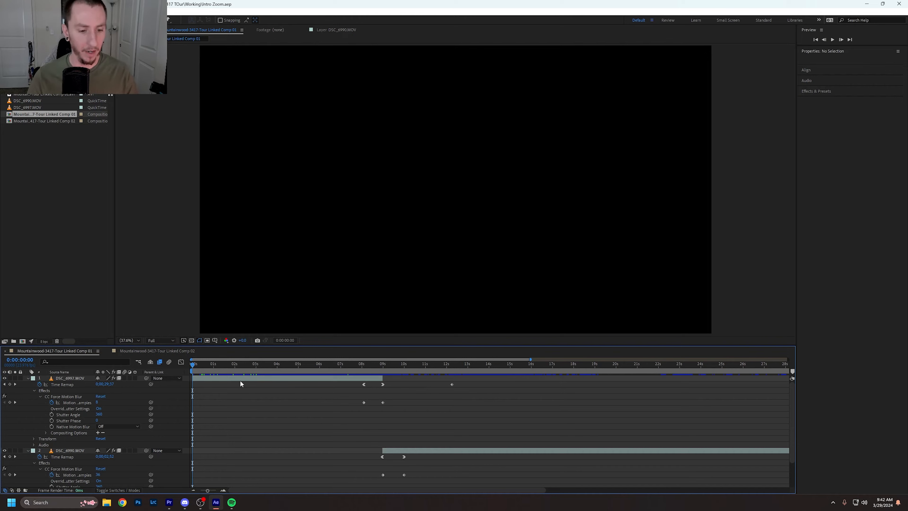
pyautogui.click(256, 367)
pyautogui.press('space')
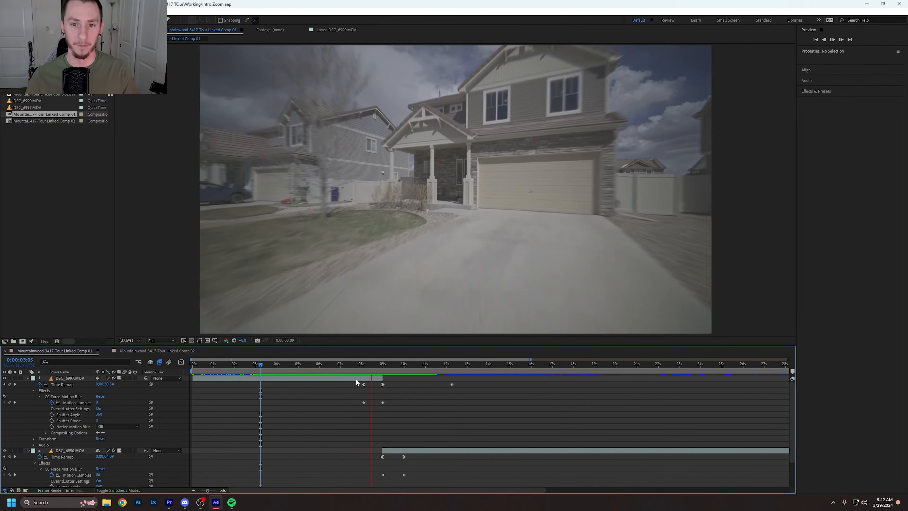
pyautogui.click(359, 364)
pyautogui.click(351, 366)
pyautogui.press('space')
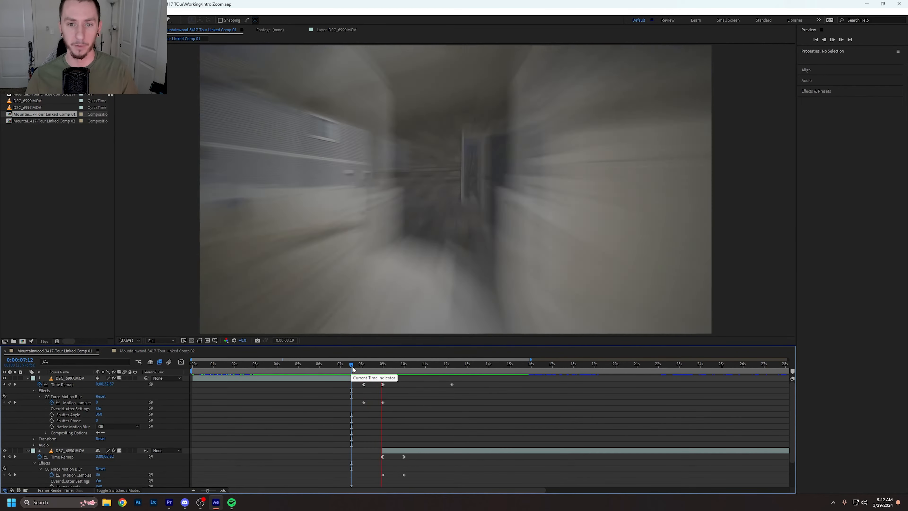
pyautogui.press('space')
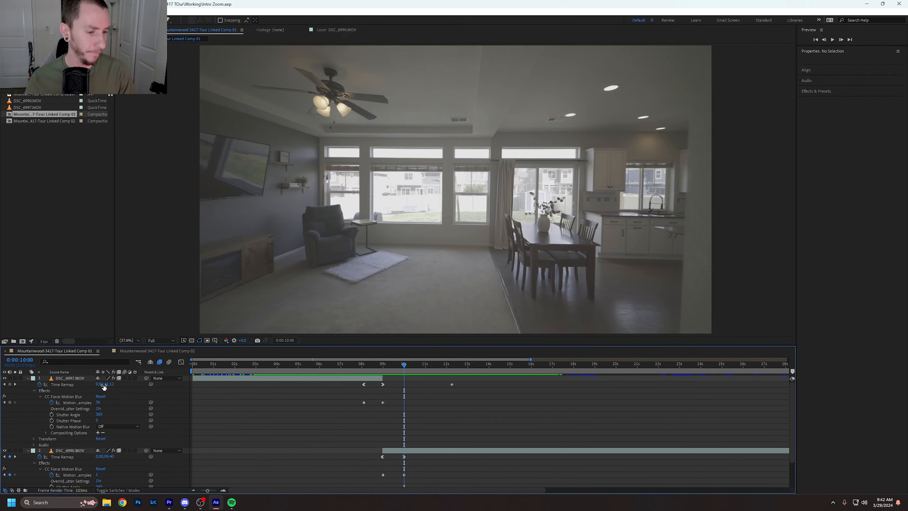
pyautogui.click(144, 350)
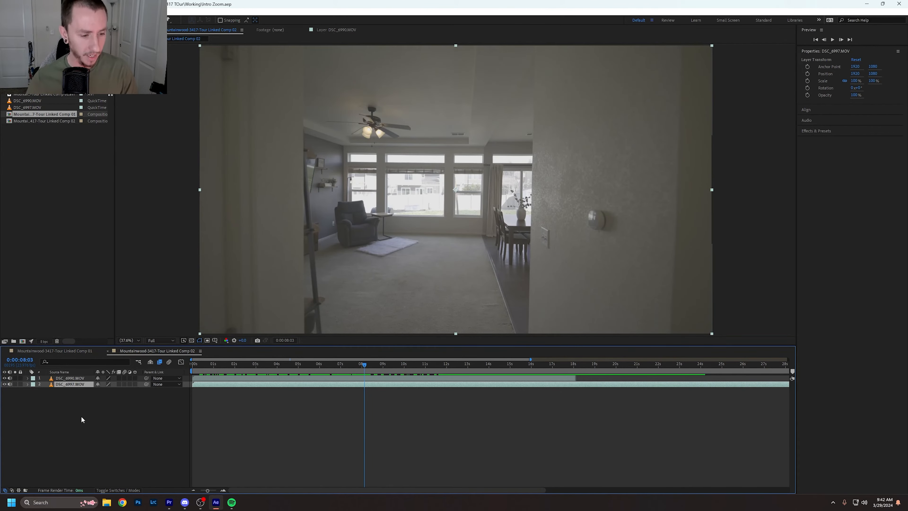
# Step: Move DSC_6990.MOV beneath DSC_6997.MOV and make it start around 14 seconds
pyautogui.click(27, 378)
pyautogui.click(27, 396)
pyautogui.click(28, 395)
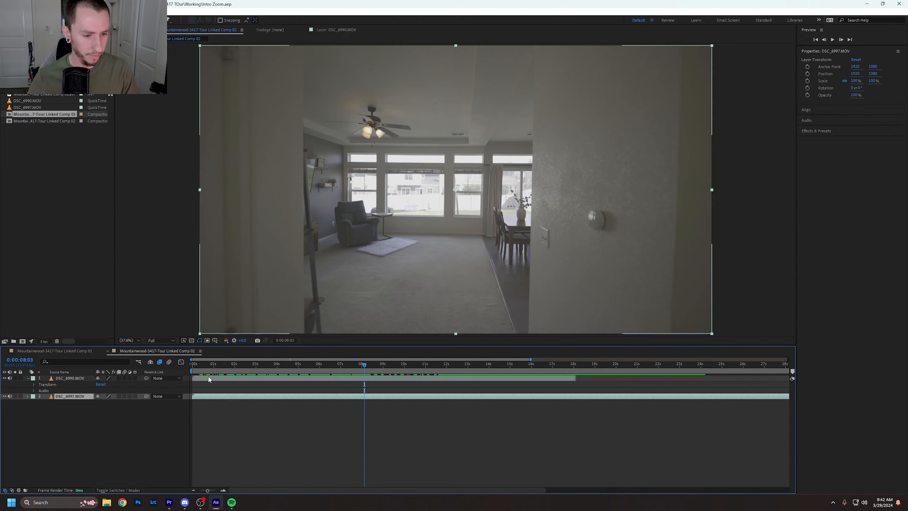
pyautogui.click(272, 378)
pyautogui.click(208, 364)
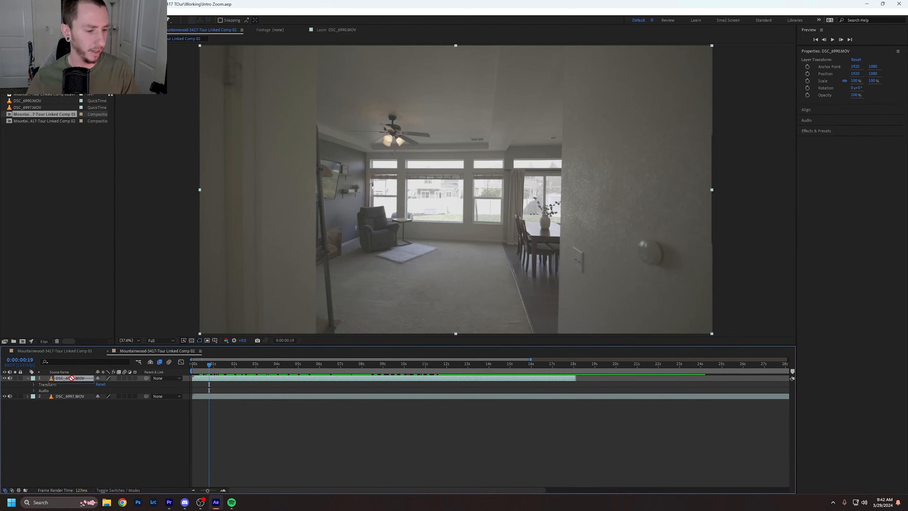
pyautogui.moveTo(70, 378); pyautogui.dragTo(74, 405)
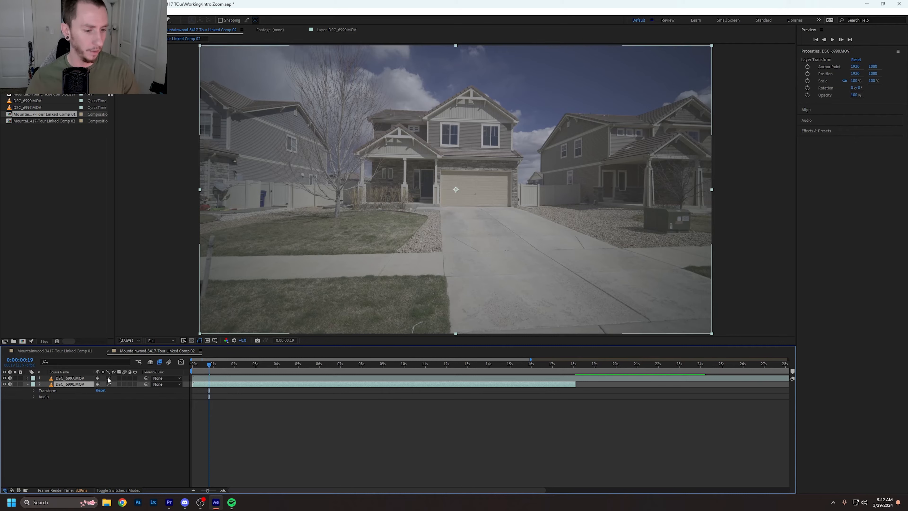
pyautogui.moveTo(233, 385); pyautogui.dragTo(531, 384)
# Step: Enable Time Remapping on both the DSC_6997.MOV and DSC_6990.MOV layers
pyautogui.click(70, 378)
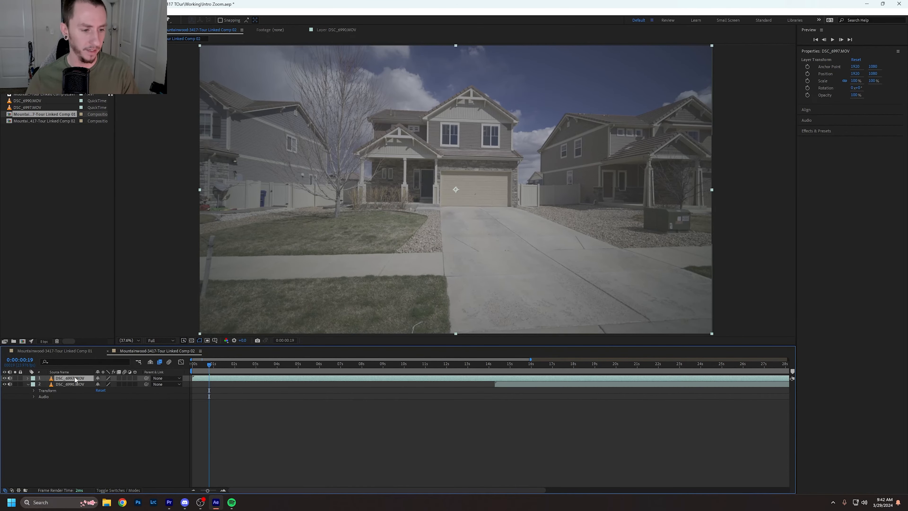
pyautogui.rightClick(81, 380)
pyautogui.keyDown('ctrl'); pyautogui.click(77, 385); pyautogui.keyUp('ctrl')
pyautogui.rightClick(84, 384)
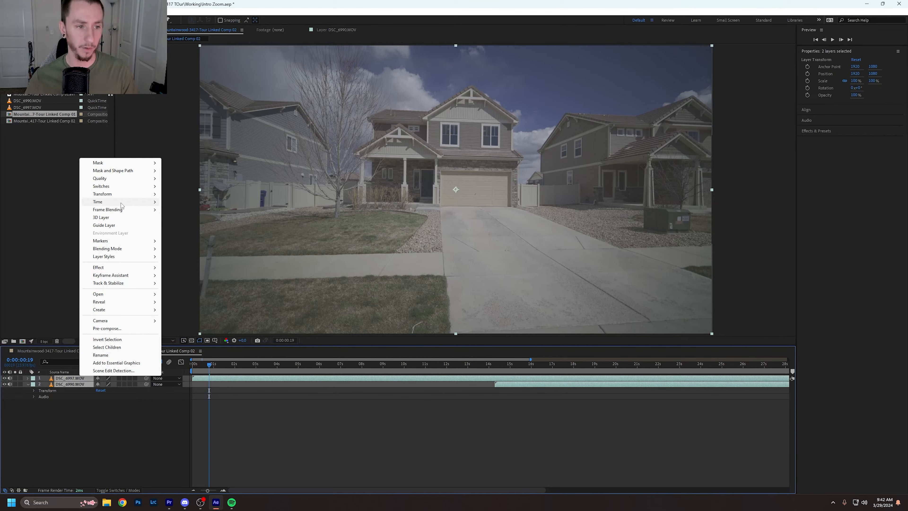
pyautogui.moveTo(123, 203)
pyautogui.click(195, 202)
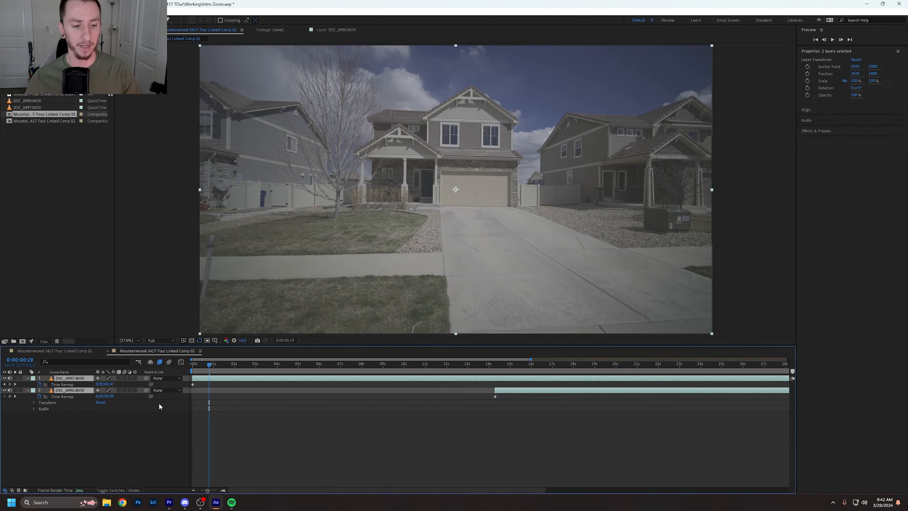
pyautogui.click(147, 450)
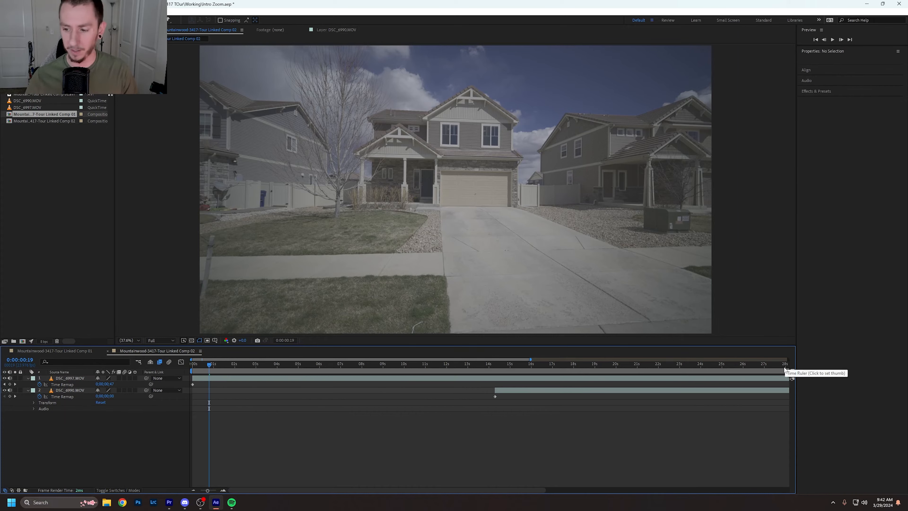
# Step: Slide the DSC_6997.MOV layer about 9 seconds earlier, scrubbing the ruler to check frames
pyautogui.moveTo(282, 489); pyautogui.dragTo(635, 386)
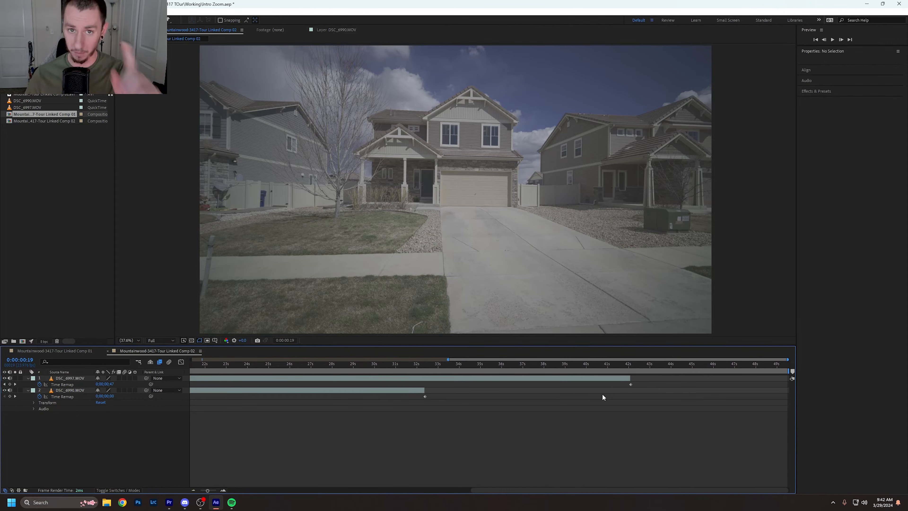
pyautogui.moveTo(511, 489); pyautogui.dragTo(254, 486)
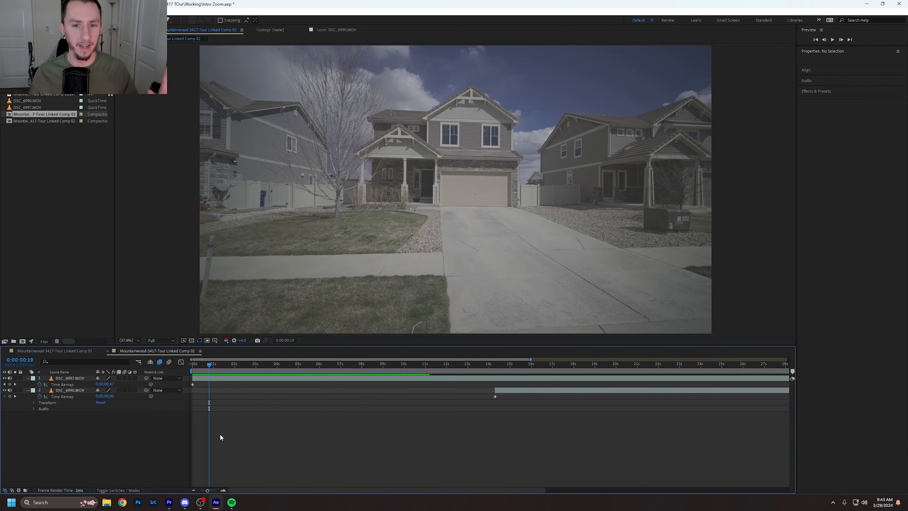
pyautogui.moveTo(247, 364); pyautogui.dragTo(324, 380)
pyautogui.moveTo(423, 366); pyautogui.dragTo(351, 387)
pyautogui.moveTo(500, 366); pyautogui.dragTo(430, 368)
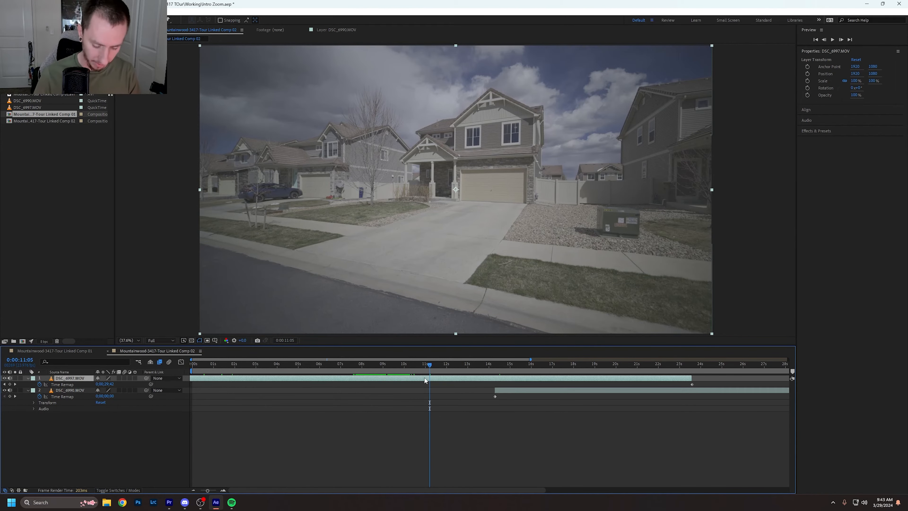
# Step: Trim DSC_6997.MOV's in-point at 11 seconds with Alt+[ and drag it to 0:00:00:00
pyautogui.hotkey('alt', '[')
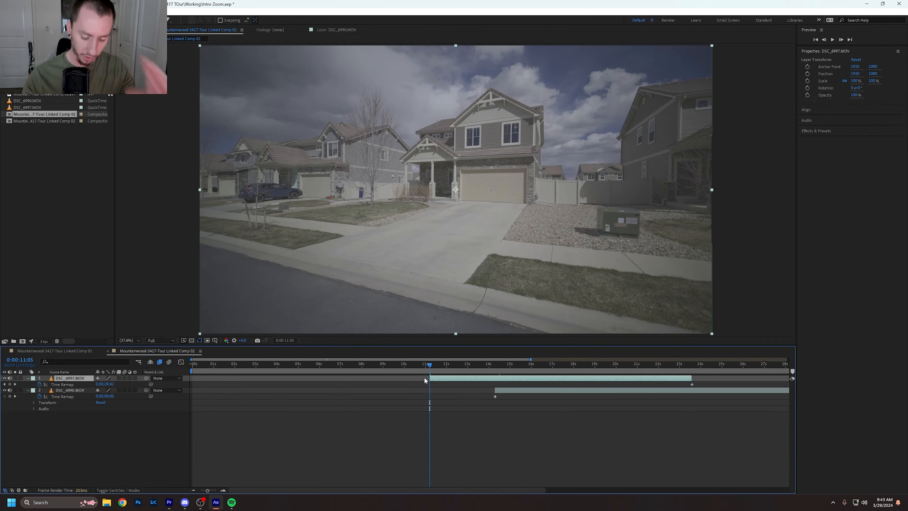
pyautogui.moveTo(468, 379); pyautogui.dragTo(197, 368)
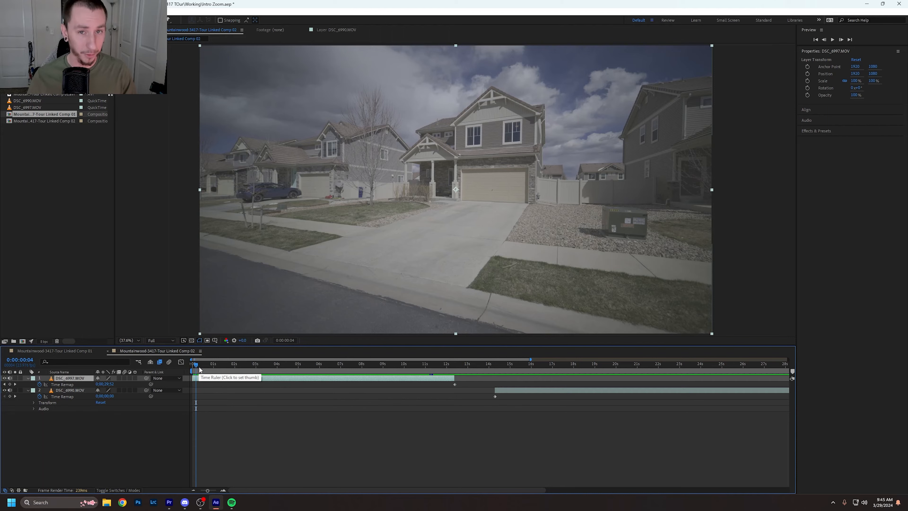
# Step: Select DSC_6997.MOV's Time Remap property and add a keyframe at 0:00:05:00
pyautogui.click(106, 454)
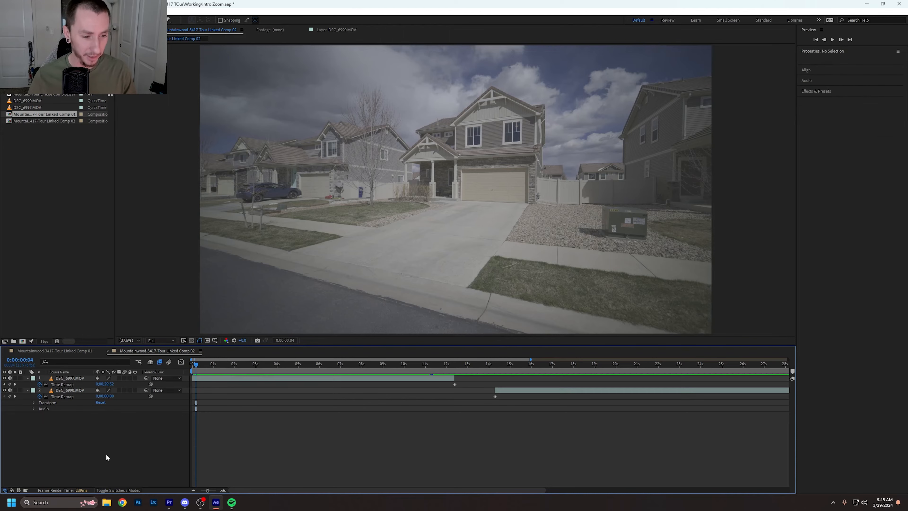
pyautogui.click(76, 382)
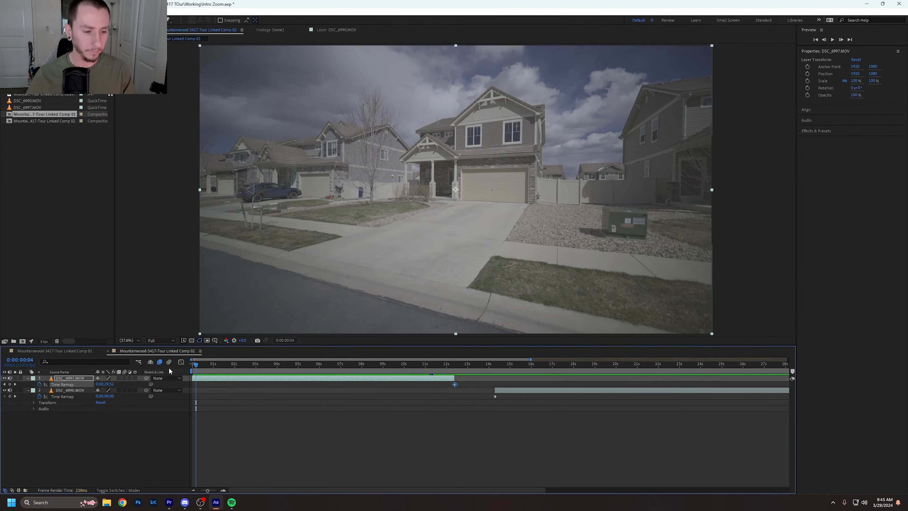
pyautogui.moveTo(195, 364); pyautogui.dragTo(299, 370)
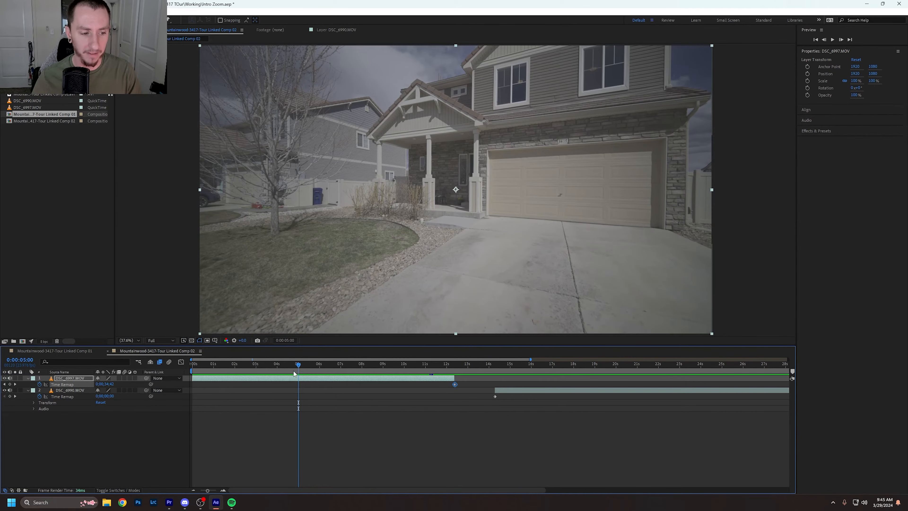
pyautogui.click(9, 384)
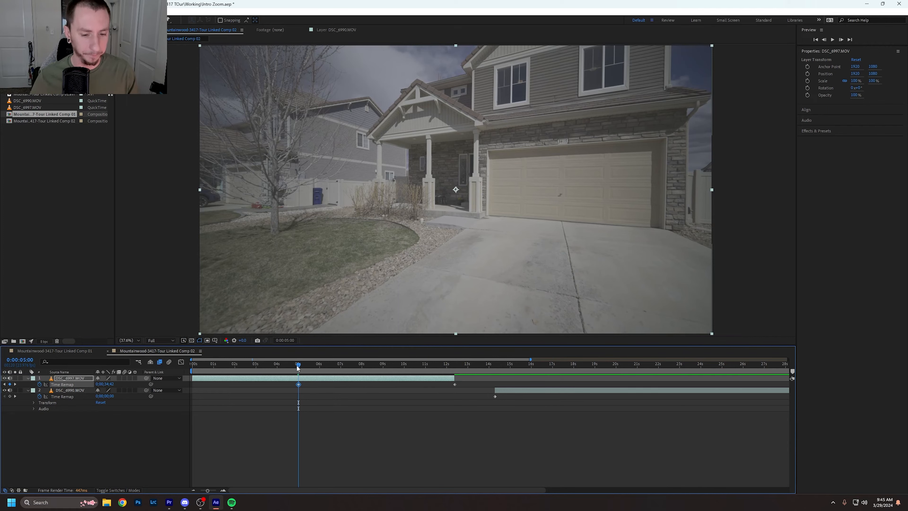
# Step: Drag the last Time Remap keyframe from about 12 seconds to 0:00:06:00 and check that frame
pyautogui.click(455, 384)
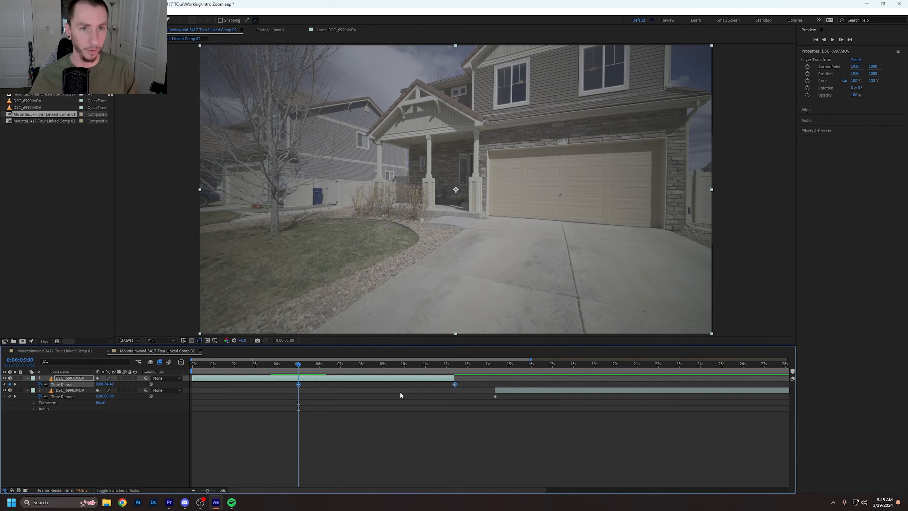
pyautogui.moveTo(454, 385); pyautogui.dragTo(318, 386)
pyautogui.click(454, 384)
pyautogui.click(319, 364)
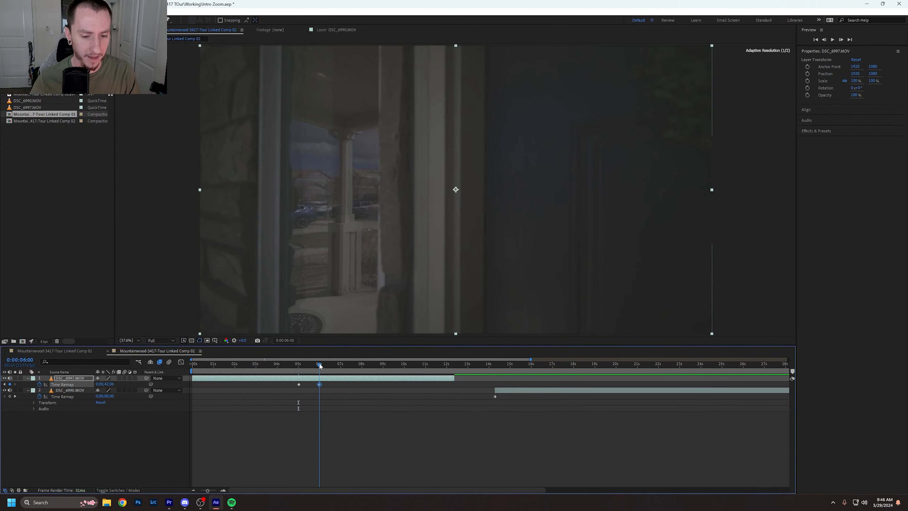
pyautogui.moveTo(320, 365)
pyautogui.mouseDown()
pyautogui.moveTo(430, 365)
pyautogui.moveTo(320, 365)
pyautogui.mouseUp()
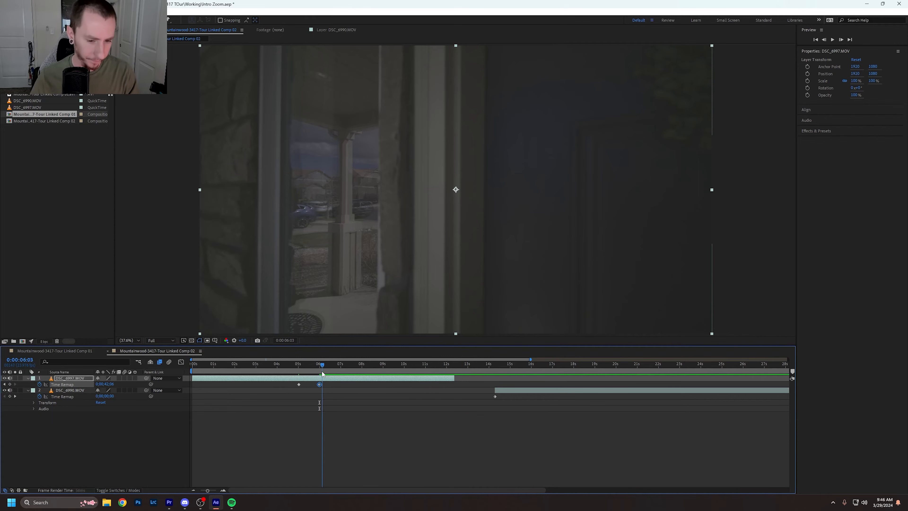
pyautogui.press('pagedown')
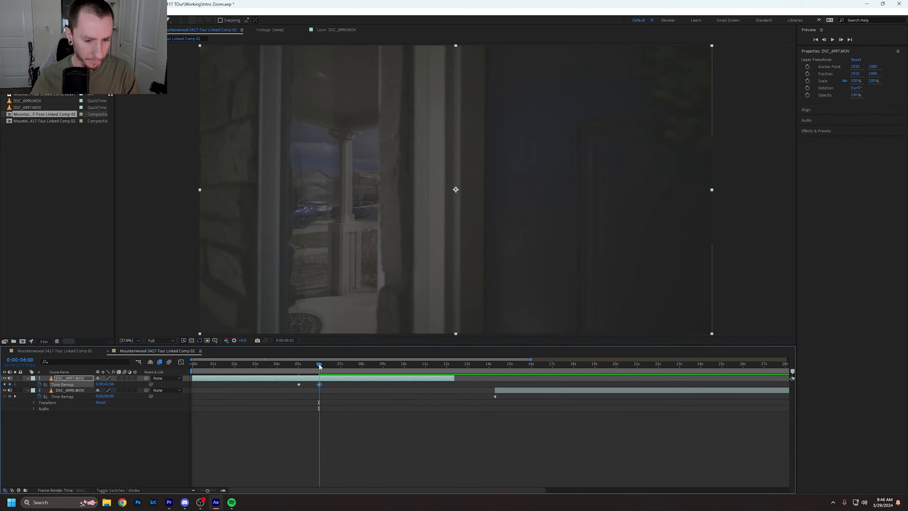
pyautogui.click(300, 443)
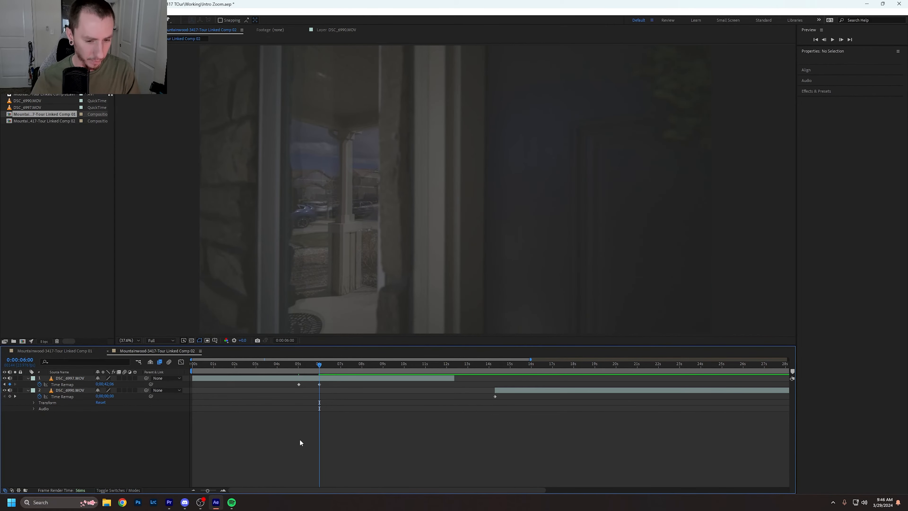
pyautogui.click(299, 384)
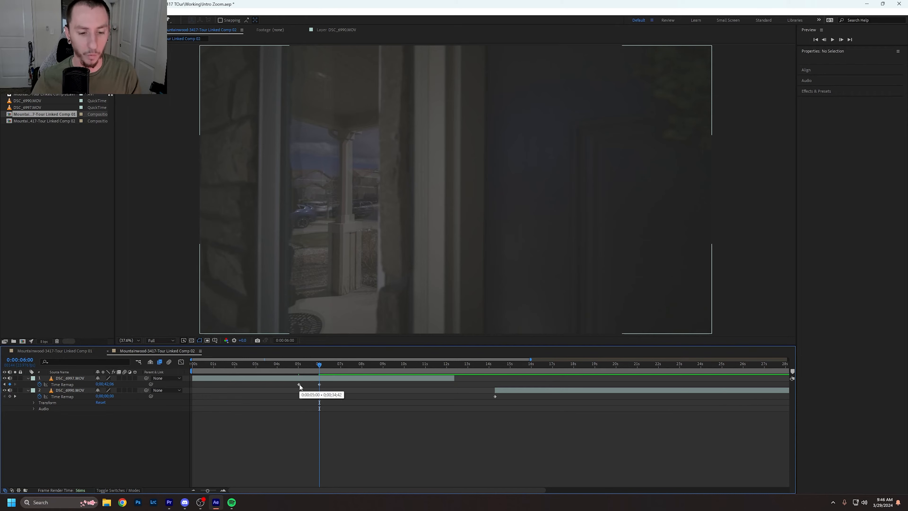
# Step: Apply Easy Ease Out to the 5-second keyframe and Easy Ease In to the 6-second keyframe
pyautogui.rightClick(299, 384)
pyautogui.moveTo(348, 379)
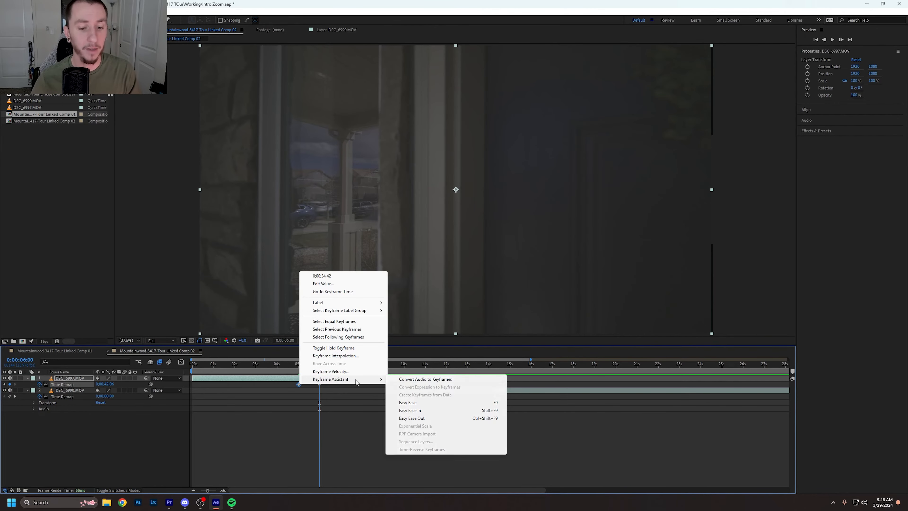
pyautogui.click(420, 418)
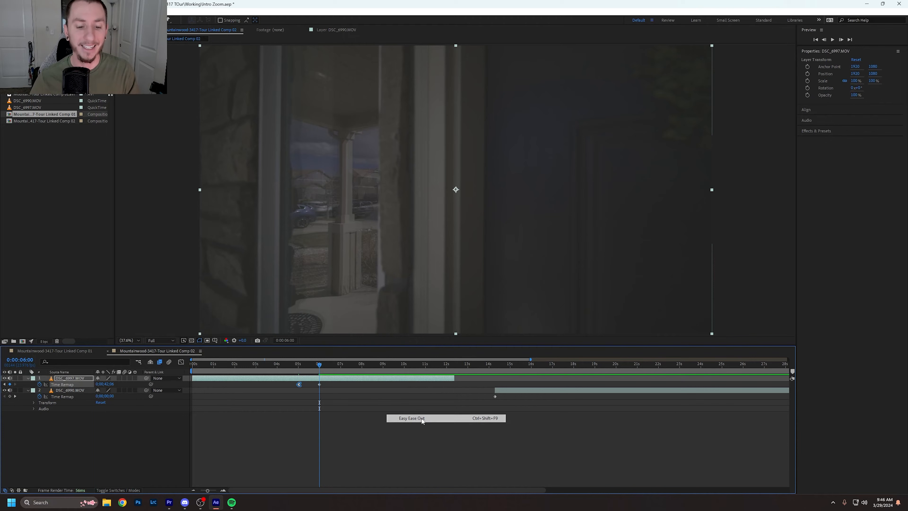
pyautogui.rightClick(319, 384)
pyautogui.moveTo(344, 380)
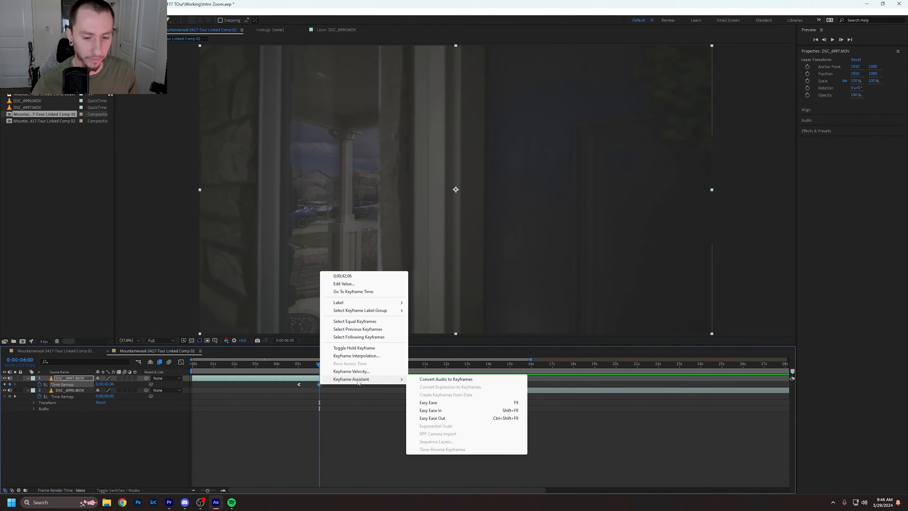
pyautogui.click(431, 410)
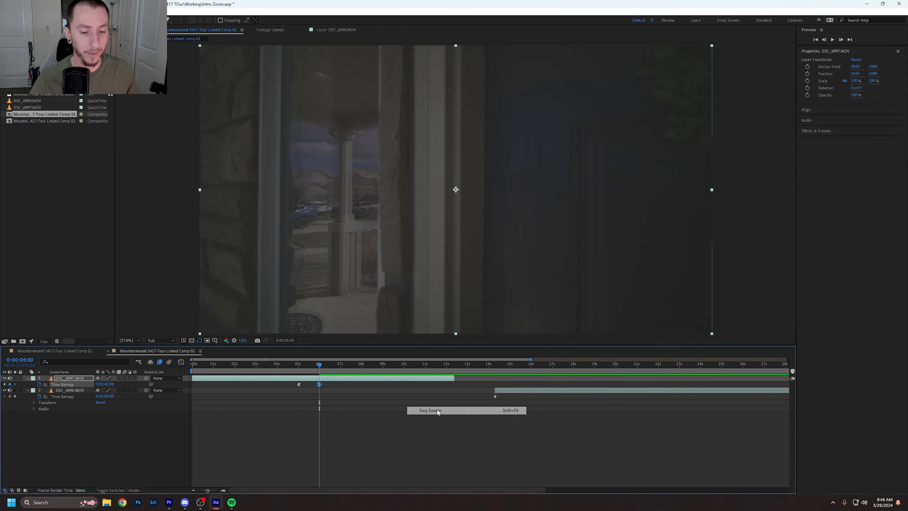
pyautogui.keyDown('shift'); pyautogui.click(298, 385); pyautogui.keyUp('shift')
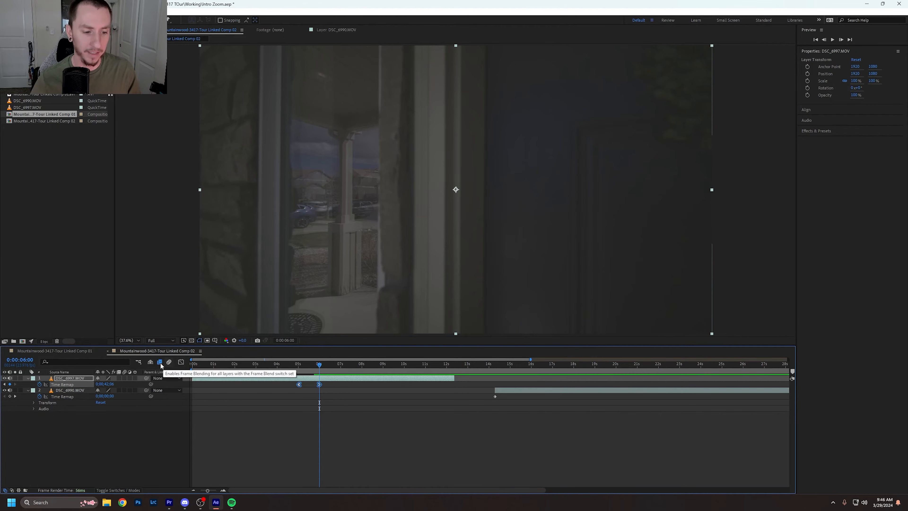
# Step: In the Time Remap speed graph, steepen the incoming speed at the 6-second keyframe
pyautogui.click(181, 363)
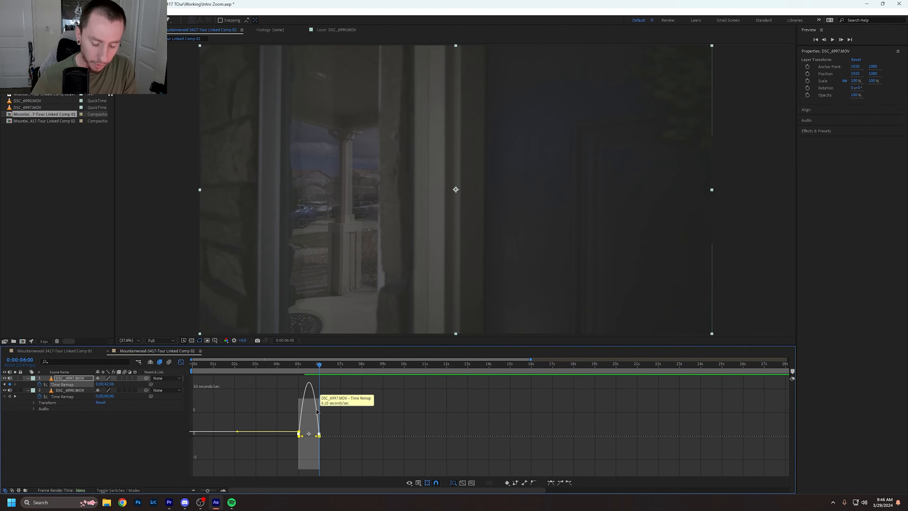
pyautogui.press('=')
pyautogui.press('=')
pyautogui.press('=')
pyautogui.press('-')
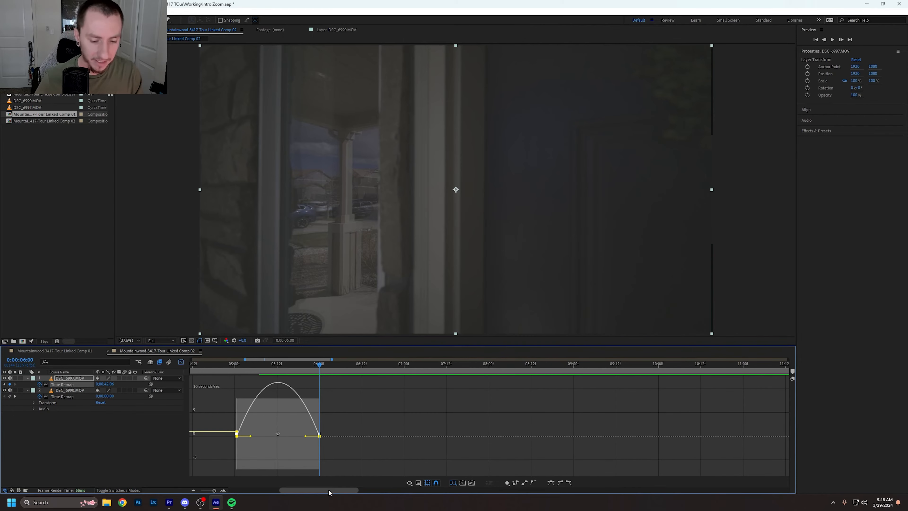
pyautogui.moveTo(328, 489); pyautogui.dragTo(318, 491)
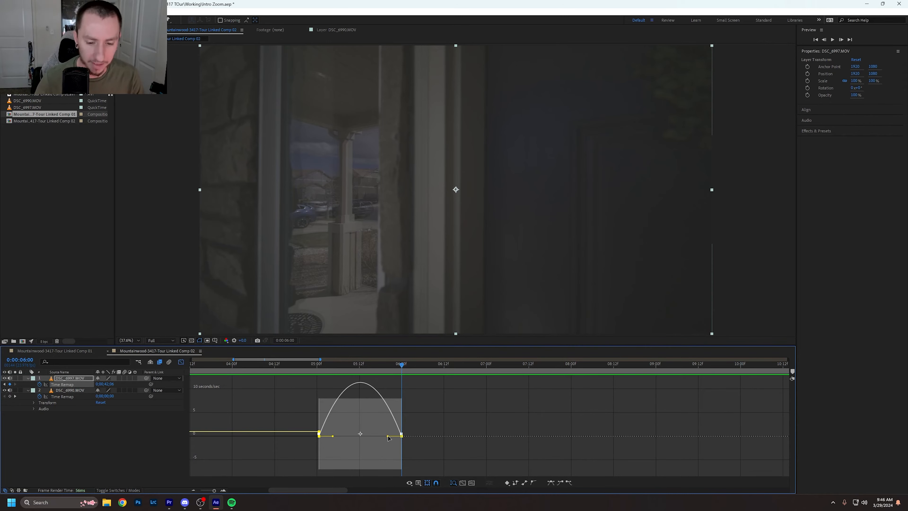
pyautogui.moveTo(390, 438); pyautogui.dragTo(415, 449)
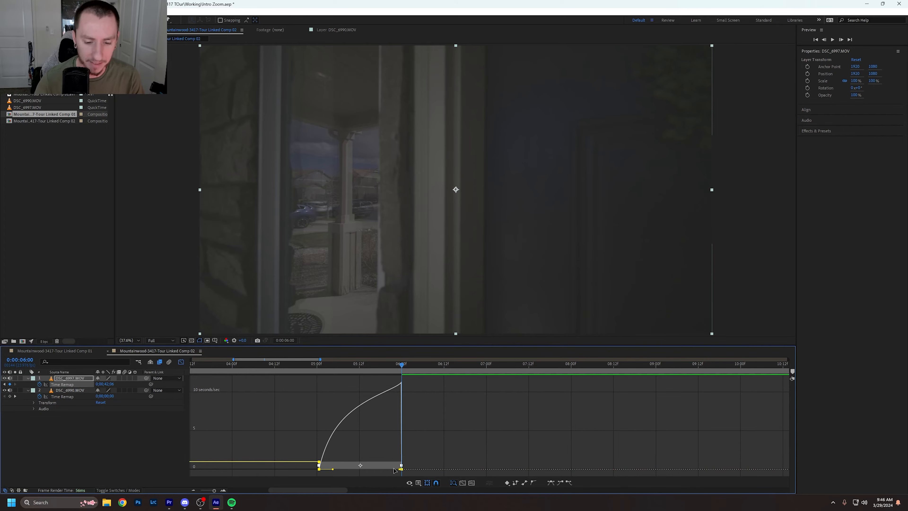
pyautogui.moveTo(399, 469); pyautogui.dragTo(399, 472)
# Step: Stretch the 5-second keyframe's outgoing influence across the ramp so speed stays low
pyautogui.moveTo(333, 469); pyautogui.dragTo(386, 465)
pyautogui.press('=')
pyautogui.press('=')
pyautogui.moveTo(295, 490); pyautogui.dragTo(291, 490)
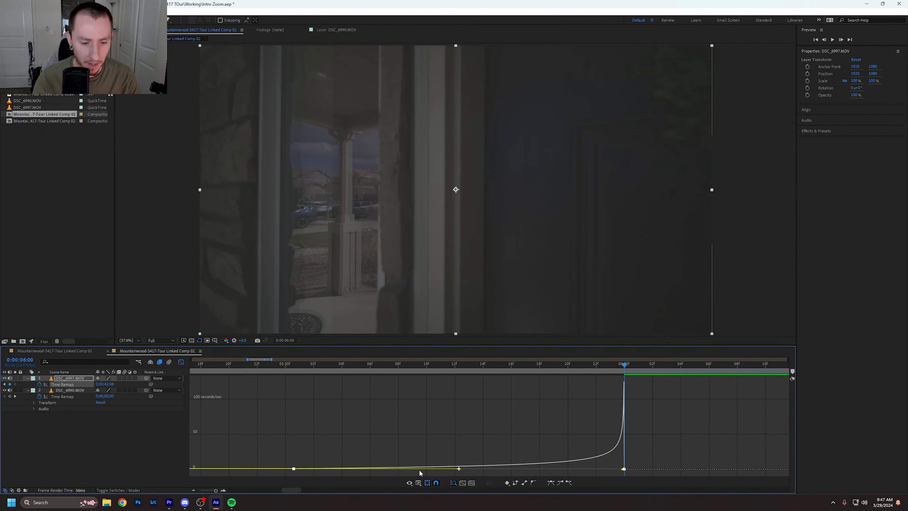
pyautogui.click(460, 469)
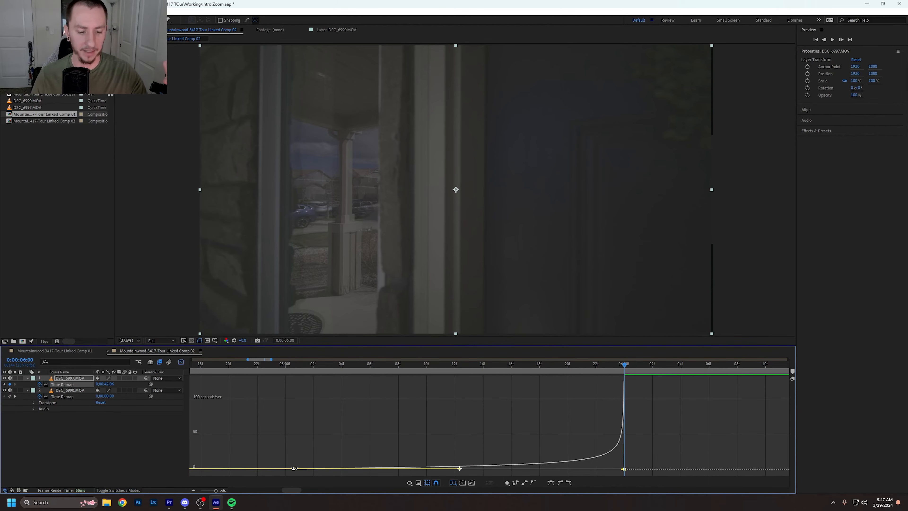
pyautogui.hotkey('ctrl', 'z')
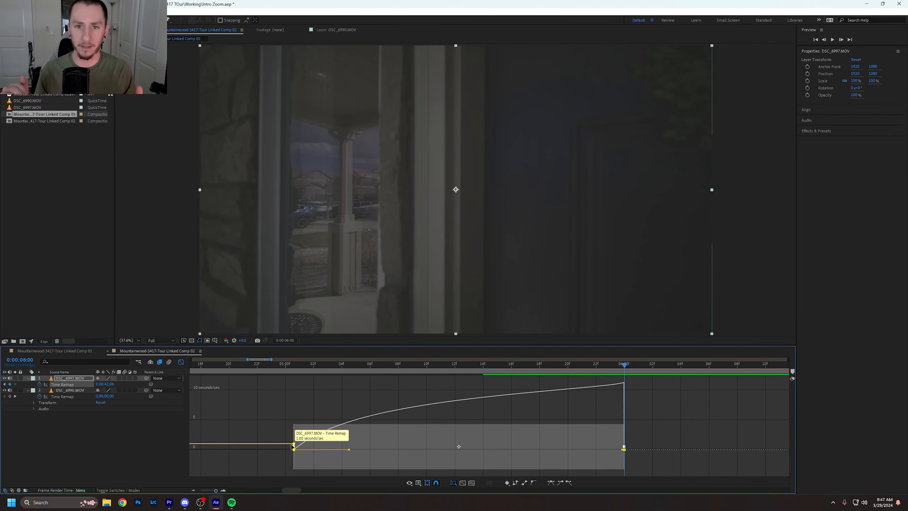
pyautogui.moveTo(349, 449); pyautogui.dragTo(553, 460)
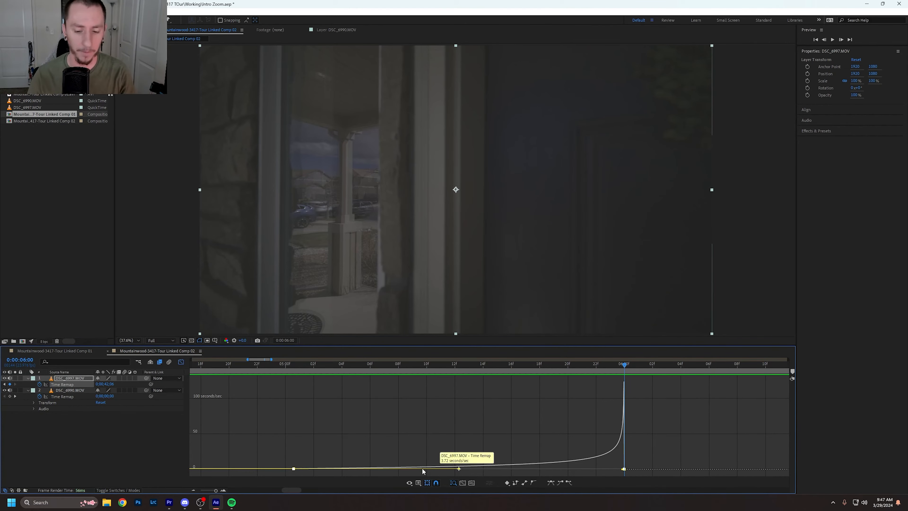
# Step: Leave the Graph Editor, zoom out, and trim the exterior clip's out point to 6 seconds
pyautogui.click(181, 362)
pyautogui.click(234, 430)
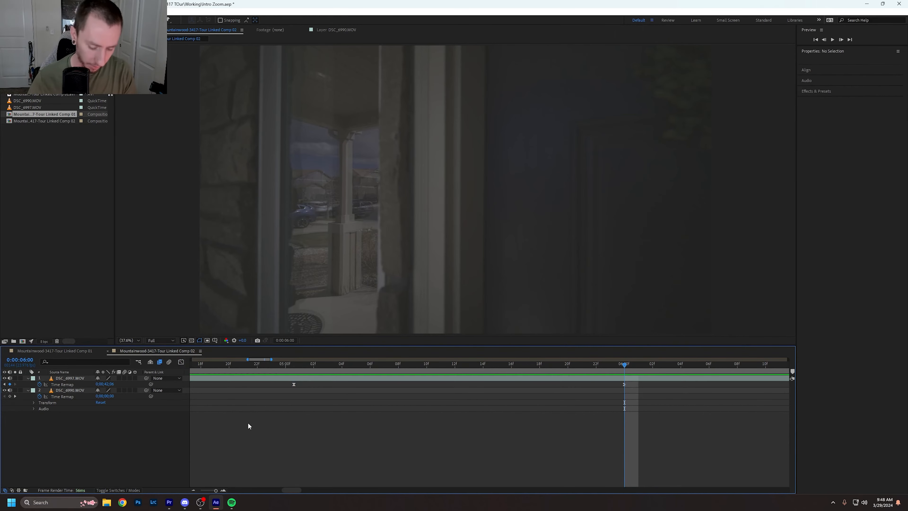
pyautogui.press('-')
pyautogui.press('-')
pyautogui.press('-')
pyautogui.press('-')
pyautogui.press('-')
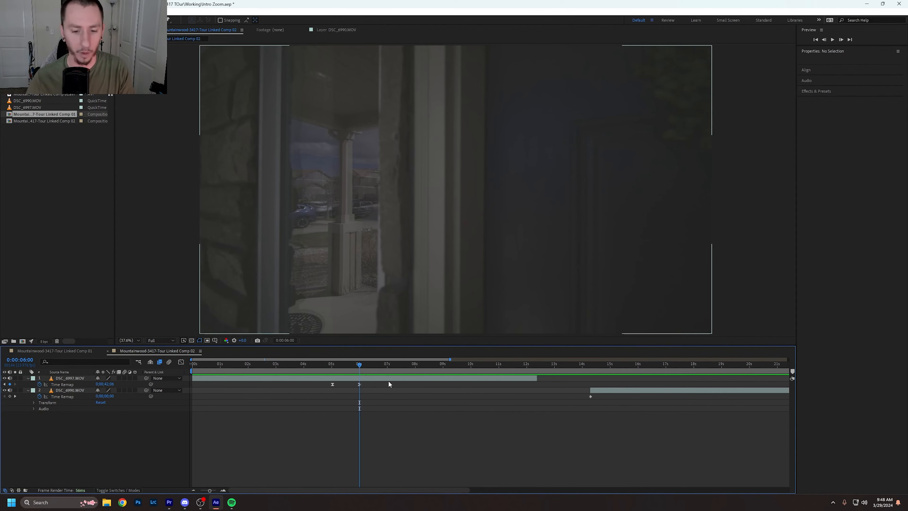
pyautogui.press('-')
pyautogui.moveTo(392, 378); pyautogui.dragTo(288, 375)
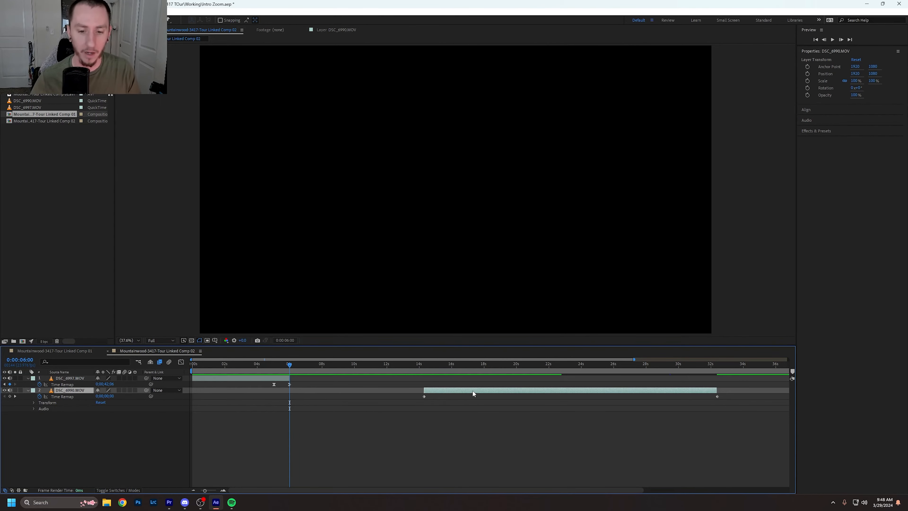
# Step: Slide the interior DSC_6990.MOV layer earlier so its hallway footage follows the 6-second cut
pyautogui.moveTo(472, 390); pyautogui.dragTo(339, 394)
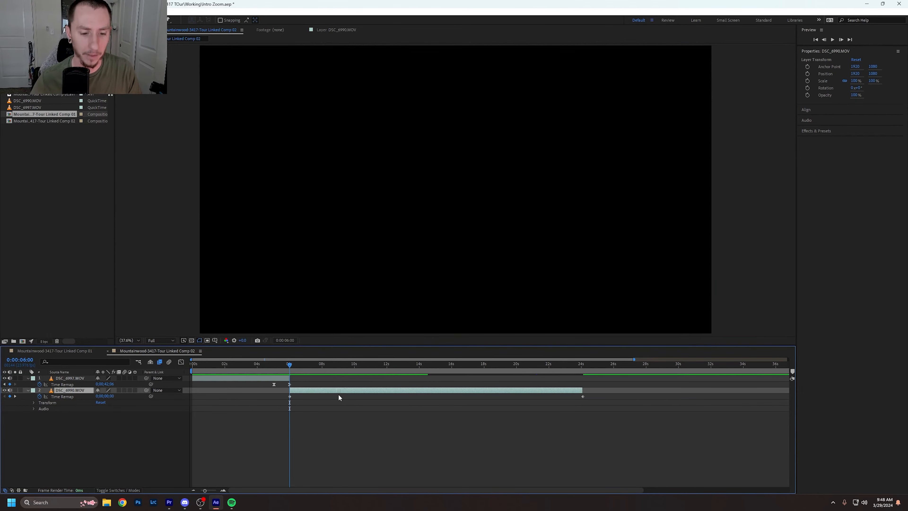
pyautogui.click(335, 446)
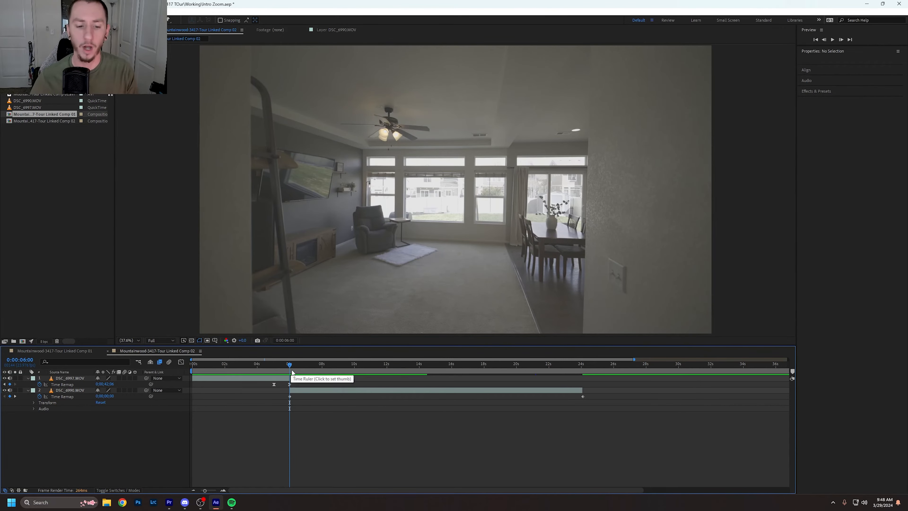
pyautogui.moveTo(309, 390); pyautogui.dragTo(331, 370)
pyautogui.hotkey('ctrl', 'z')
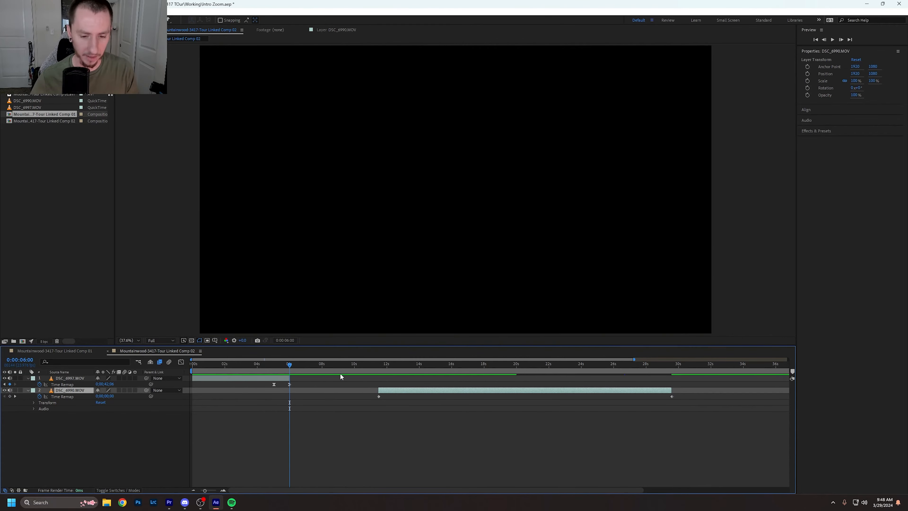
pyautogui.moveTo(395, 390); pyautogui.dragTo(307, 391)
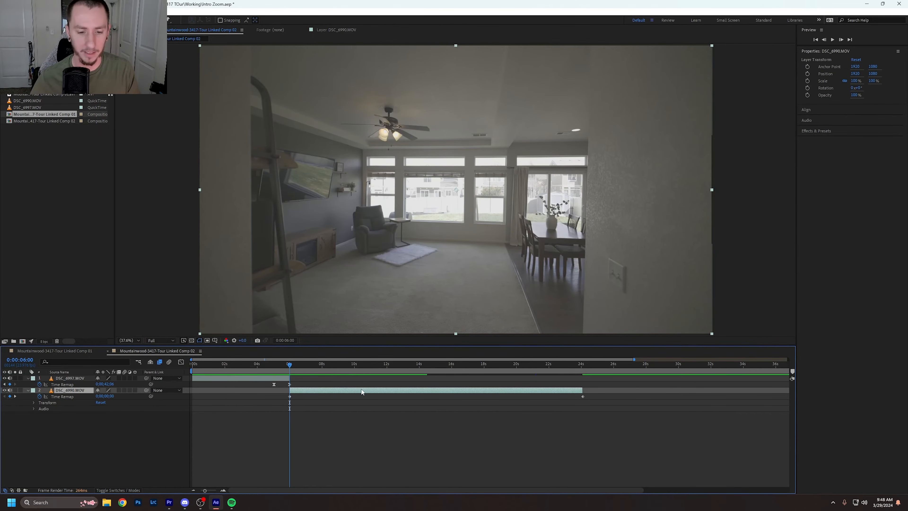
pyautogui.moveTo(361, 391); pyautogui.dragTo(268, 387)
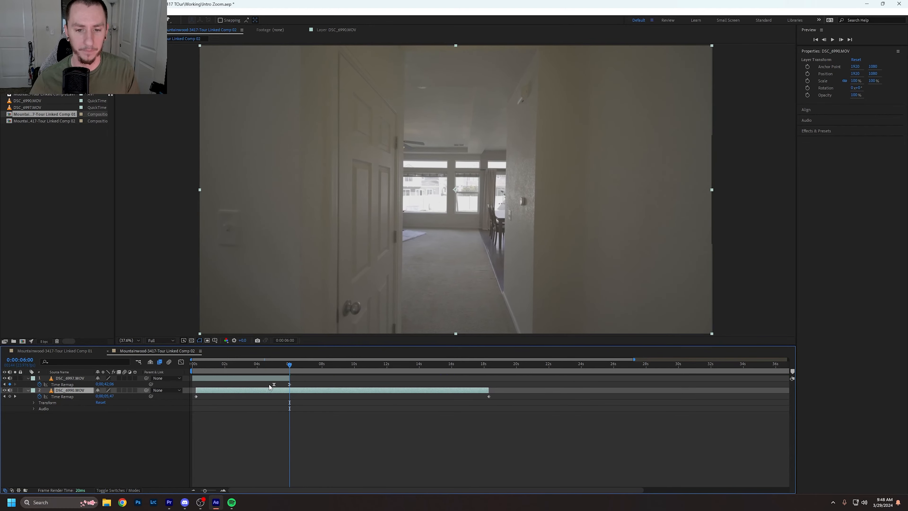
# Step: Trim the interior DSC_6990.MOV layer's in-point to 0:00:06:00
pyautogui.click(194, 396)
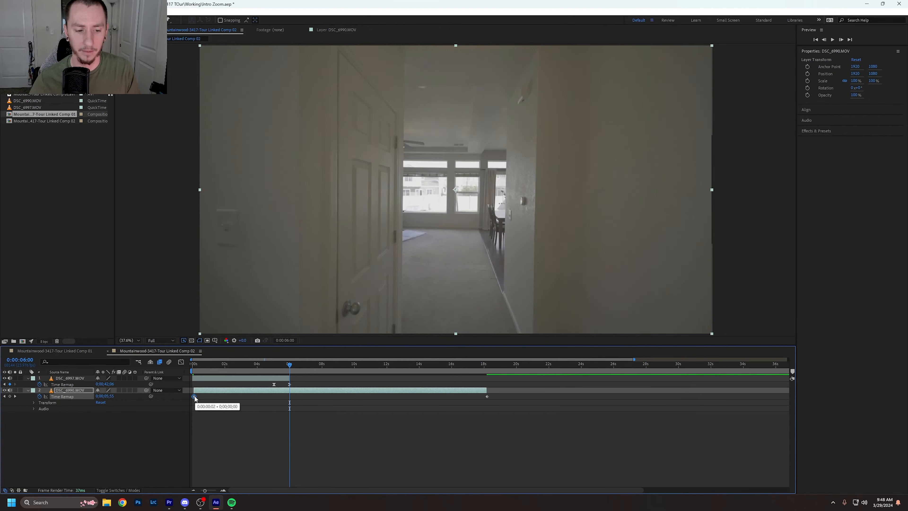
pyautogui.moveTo(328, 390); pyautogui.dragTo(327, 390)
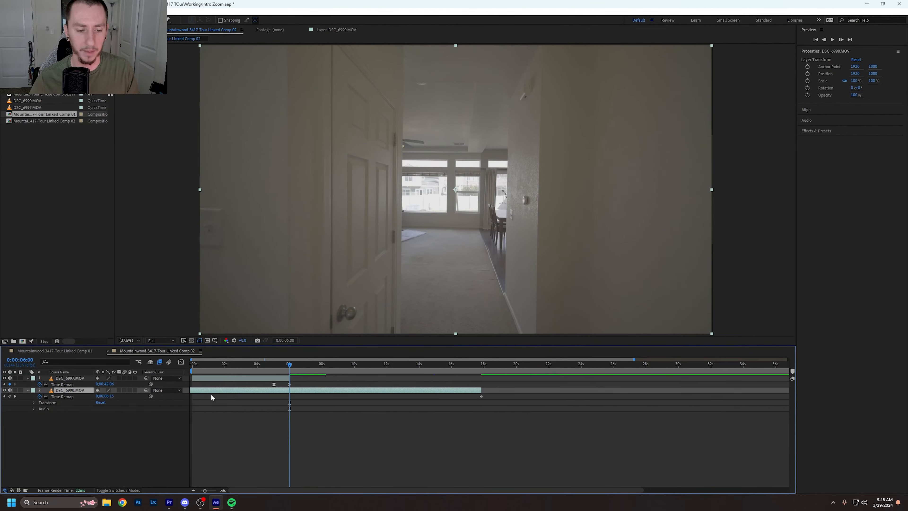
pyautogui.moveTo(290, 364); pyautogui.dragTo(295, 365)
pyautogui.moveTo(192, 390); pyautogui.dragTo(289, 367)
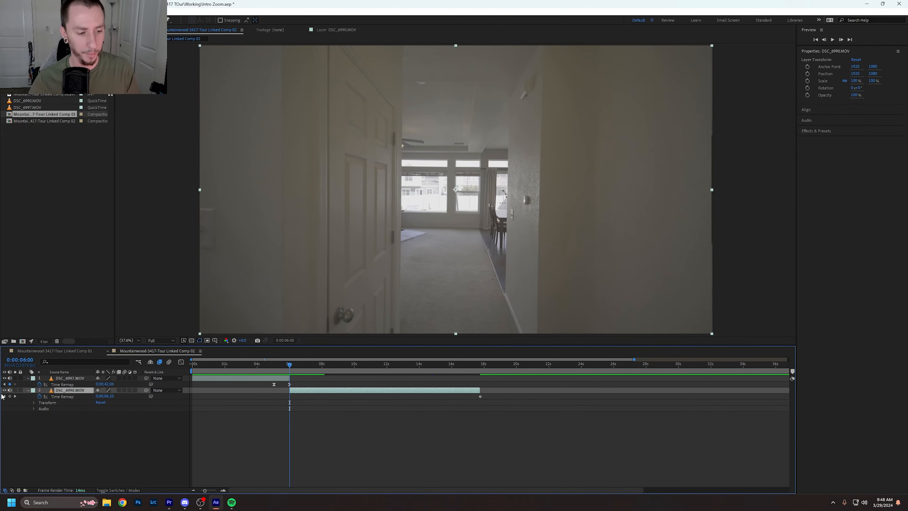
# Step: Add Time Remap keyframes on DSC_6990.MOV at 6 seconds and 0:00:12:01
pyautogui.click(9, 396)
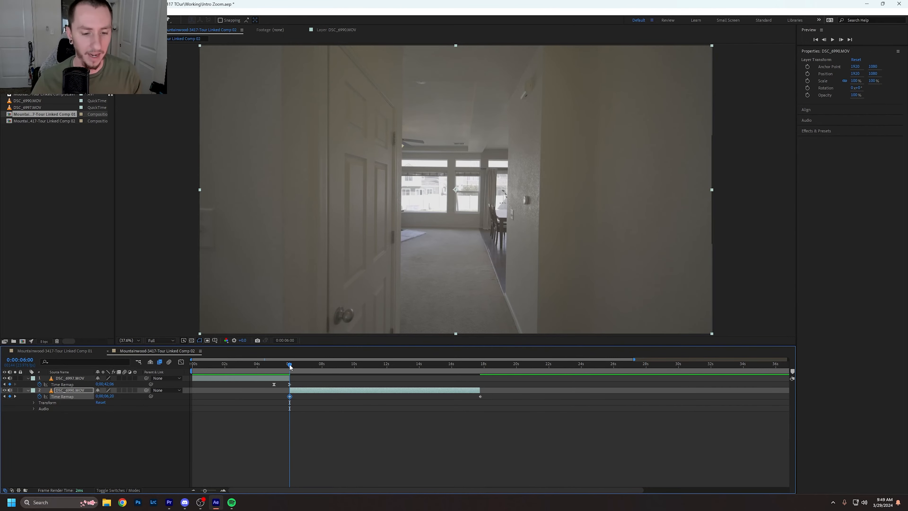
pyautogui.moveTo(291, 365); pyautogui.dragTo(388, 365)
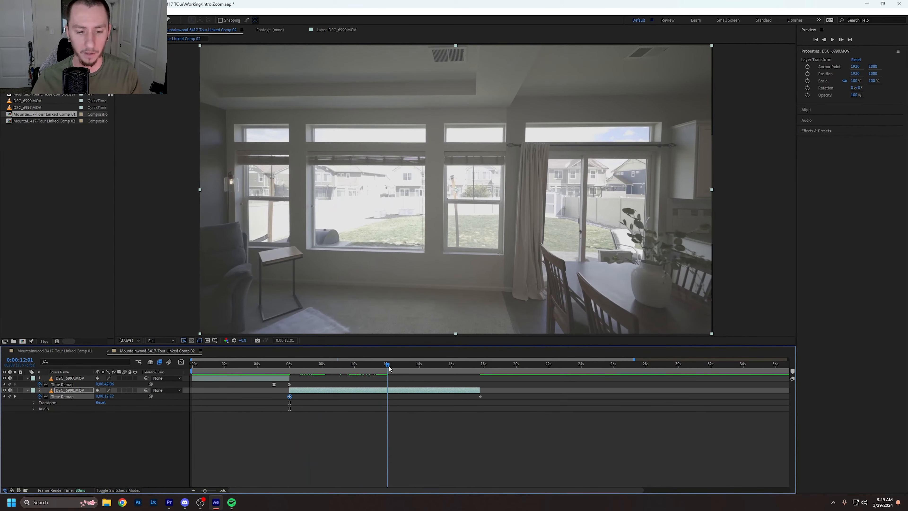
pyautogui.click(9, 396)
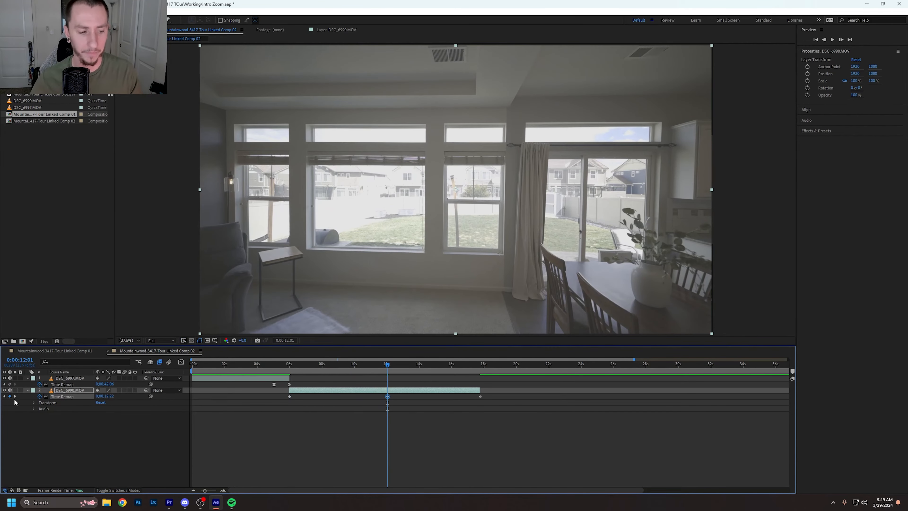
pyautogui.click(472, 447)
pyautogui.click(388, 396)
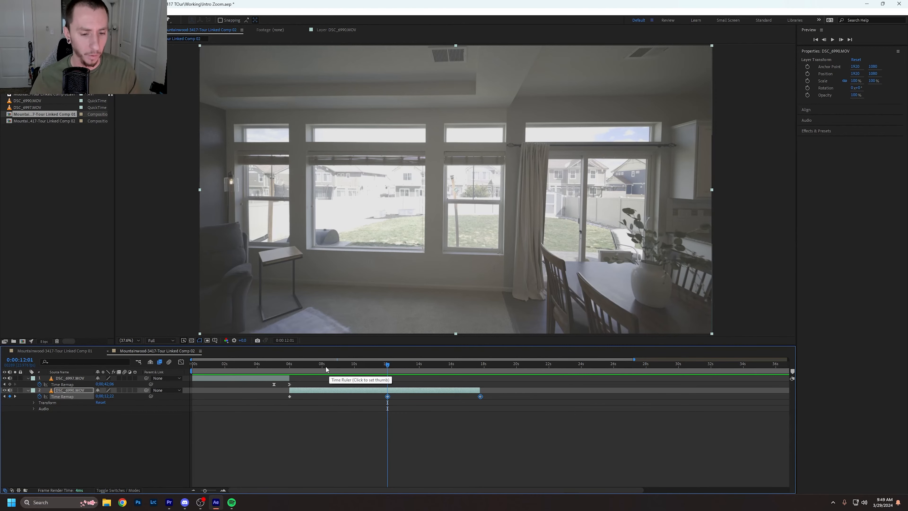
pyautogui.moveTo(323, 369); pyautogui.dragTo(306, 369)
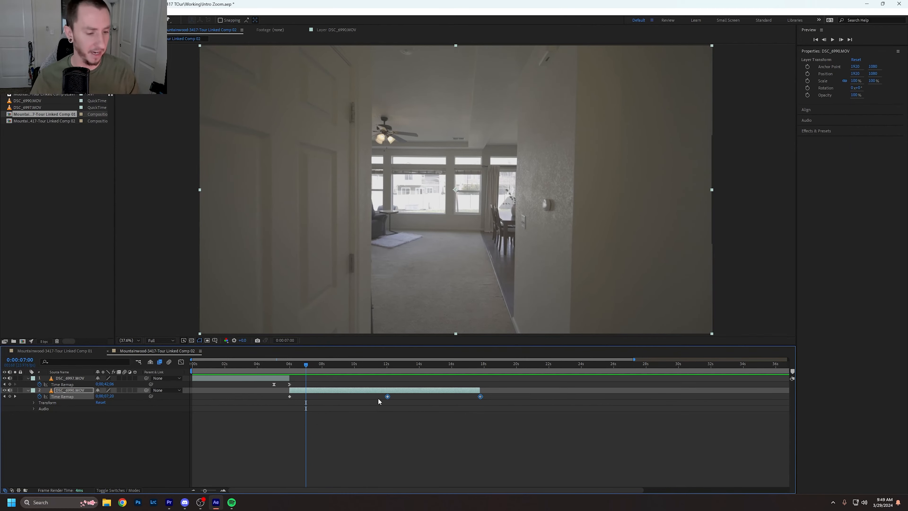
pyautogui.moveTo(388, 395); pyautogui.dragTo(306, 398)
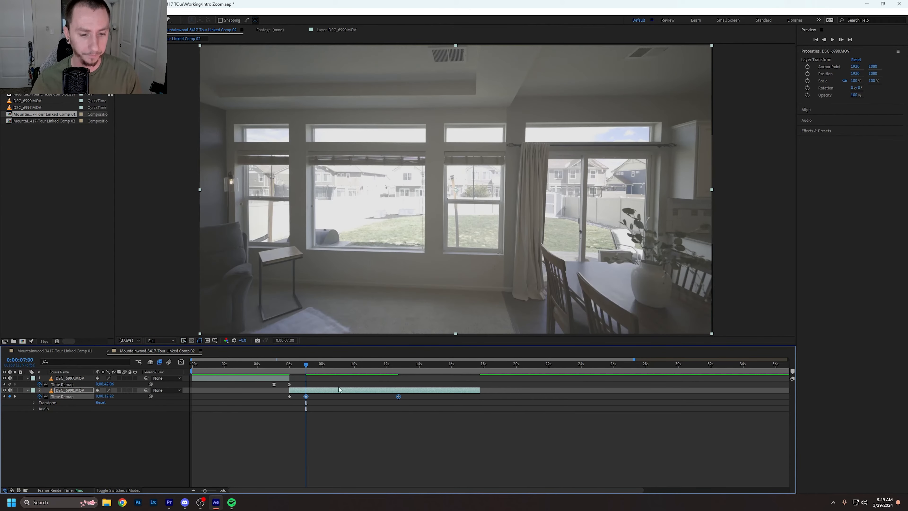
pyautogui.press('space')
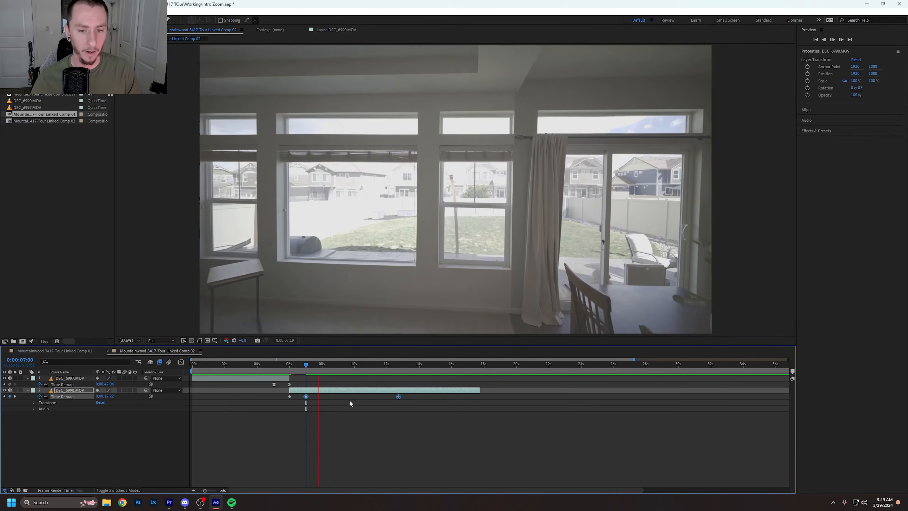
pyautogui.click(330, 367)
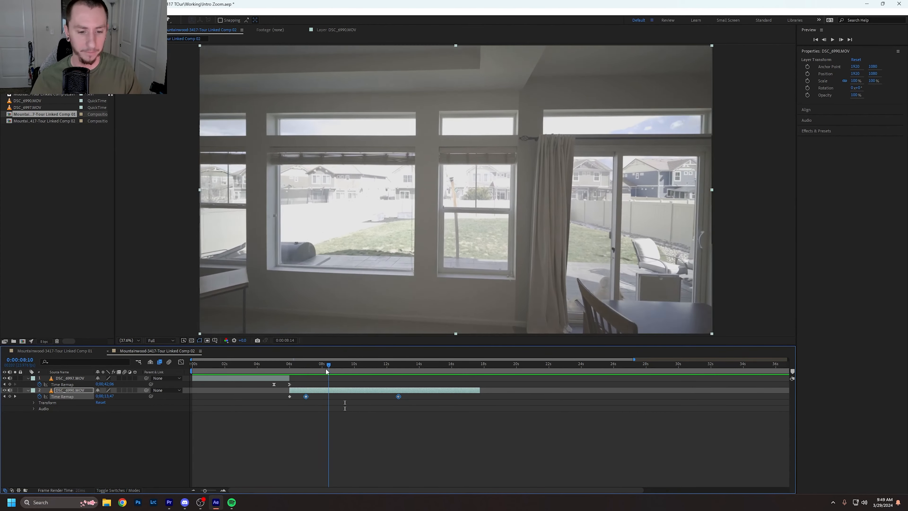
pyautogui.hotkey('ctrl', 'z')
pyautogui.moveTo(361, 368); pyautogui.dragTo(354, 371)
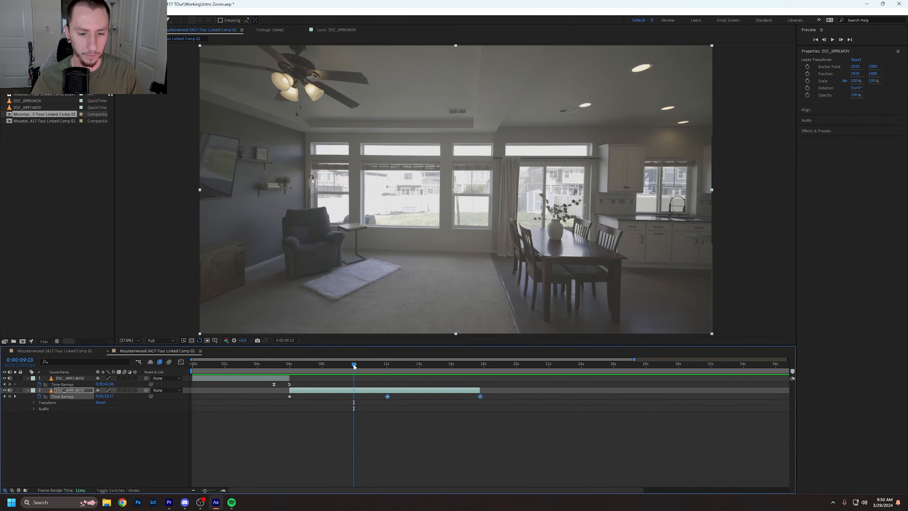
pyautogui.moveTo(354, 365); pyautogui.dragTo(354, 366)
# Step: Select and inspect the interior clip's middle Time Remap keyframe, then clear the selection
pyautogui.rightClick(388, 396)
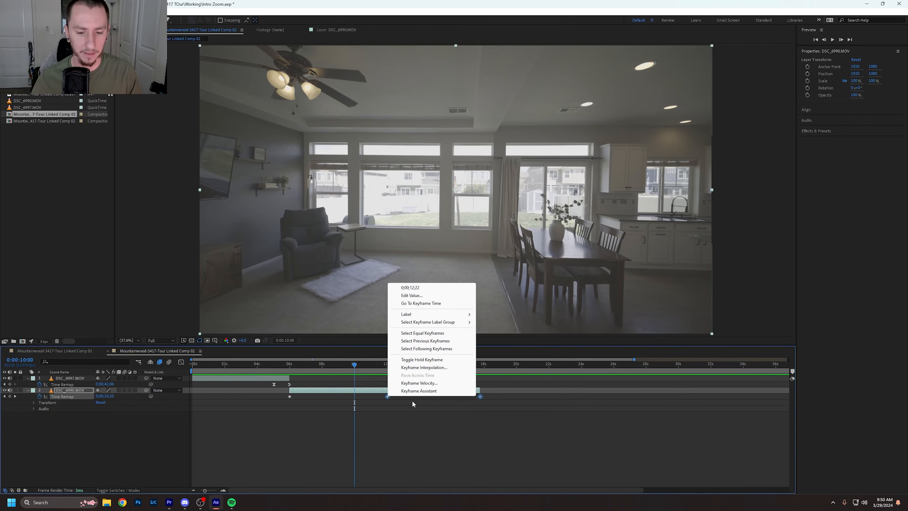
pyautogui.click(415, 421)
pyautogui.click(388, 397)
pyautogui.rightClick(388, 397)
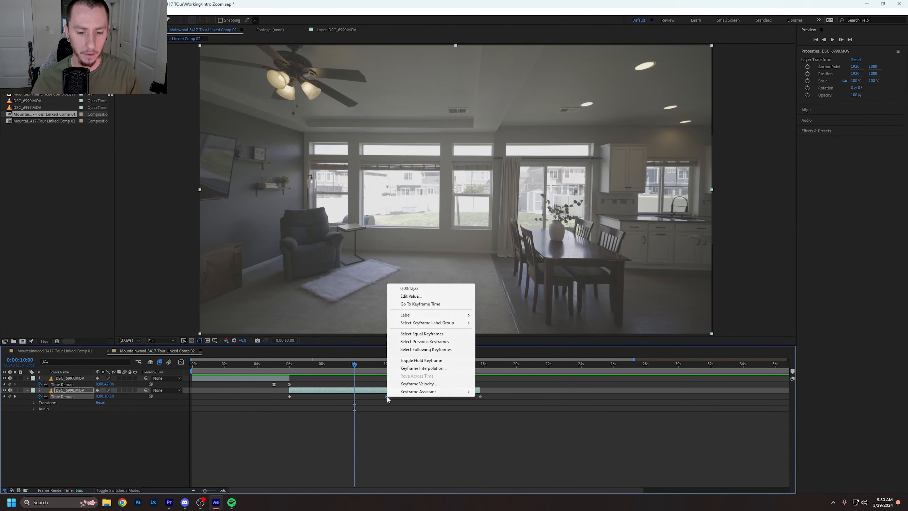
pyautogui.click(419, 430)
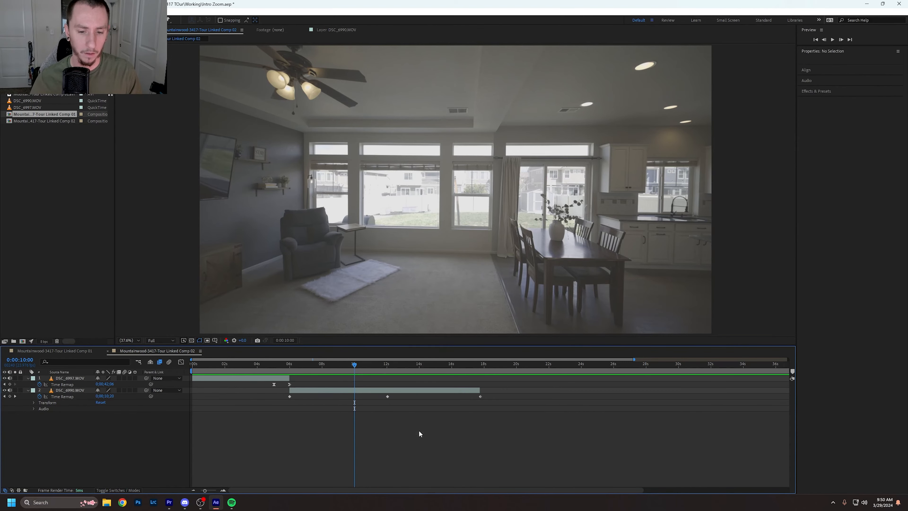
pyautogui.click(386, 395)
pyautogui.click(351, 400)
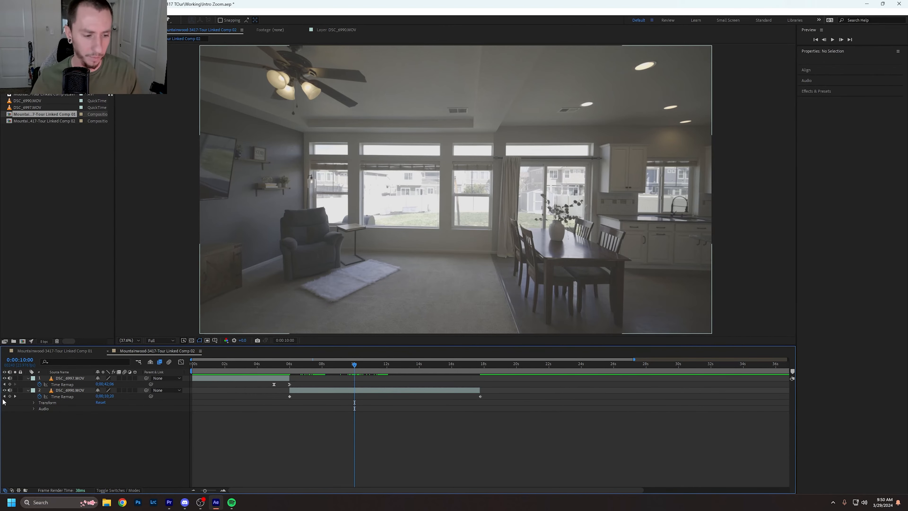
# Step: Add a Time Remap keyframe at 10 seconds, move it to just after 6 seconds, and preview
pyautogui.click(10, 396)
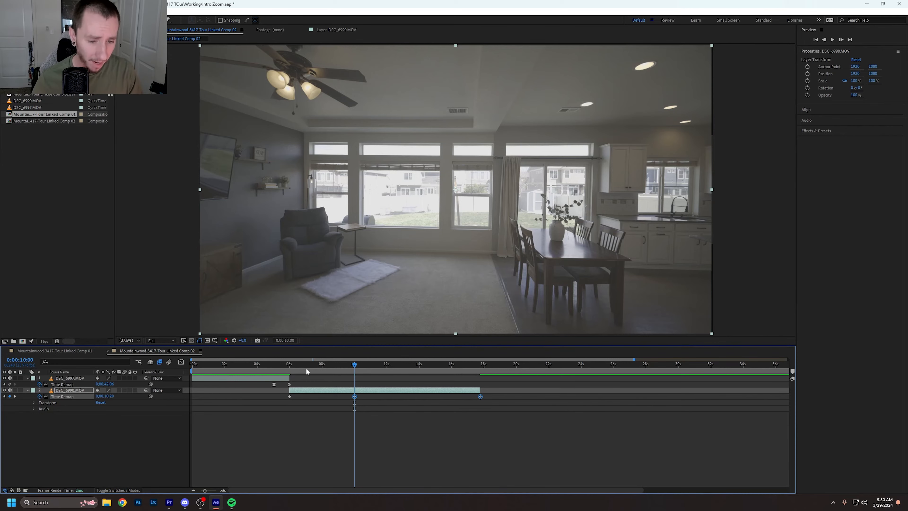
pyautogui.moveTo(289, 365); pyautogui.dragTo(298, 369)
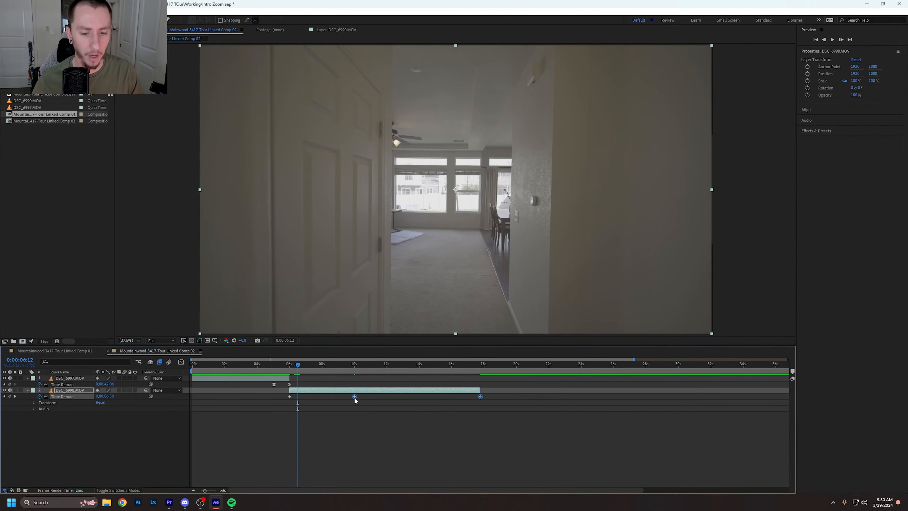
pyautogui.moveTo(354, 396); pyautogui.dragTo(298, 397)
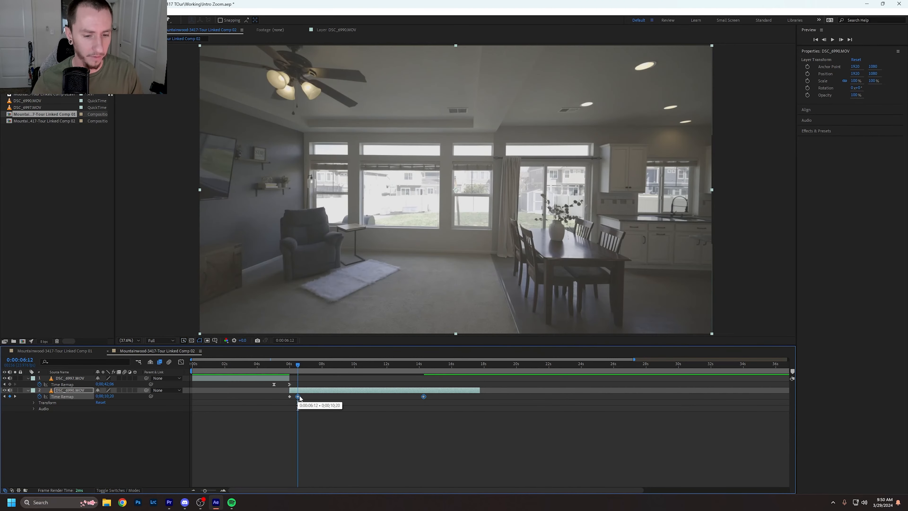
pyautogui.click(414, 440)
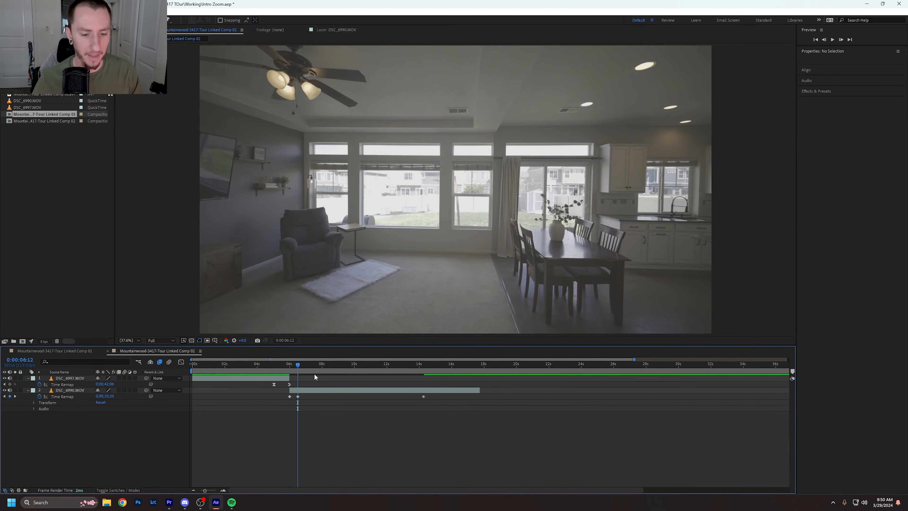
pyautogui.press('space')
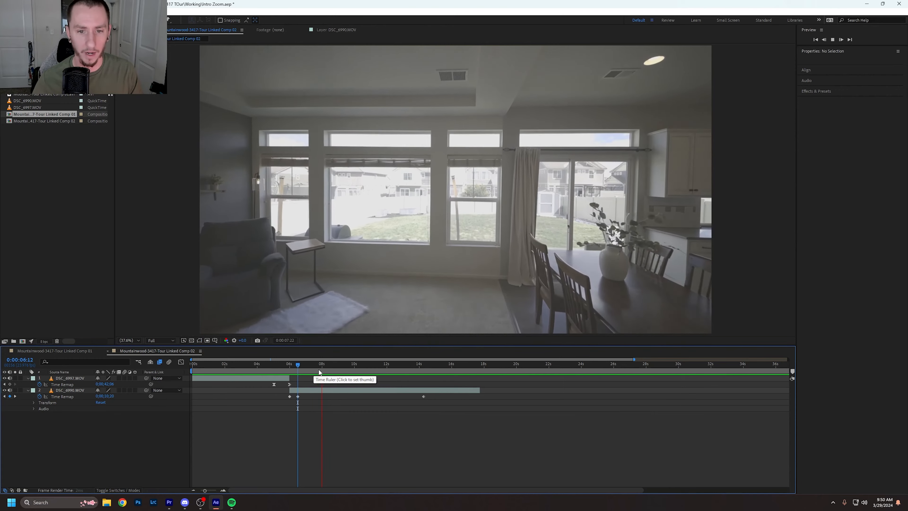
pyautogui.press('space')
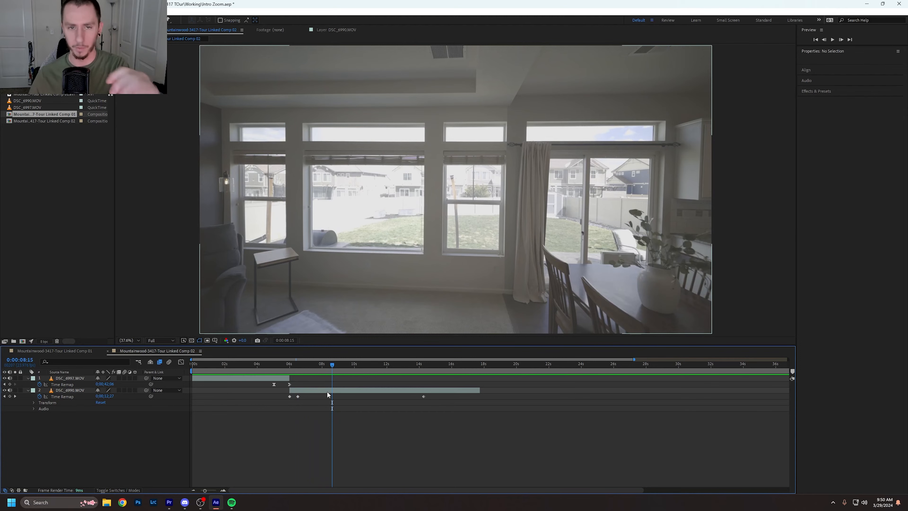
# Step: Apply Easy Ease to the remap keyframe near 6 seconds and its neighbouring keyframe
pyautogui.click(304, 368)
pyautogui.press('pagedown')
pyautogui.click(290, 396)
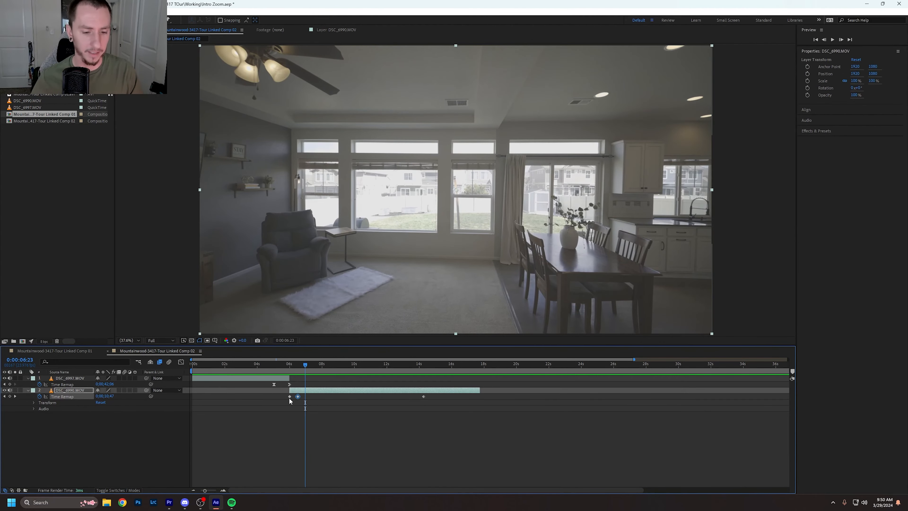
pyautogui.click(288, 415)
pyautogui.click(289, 396)
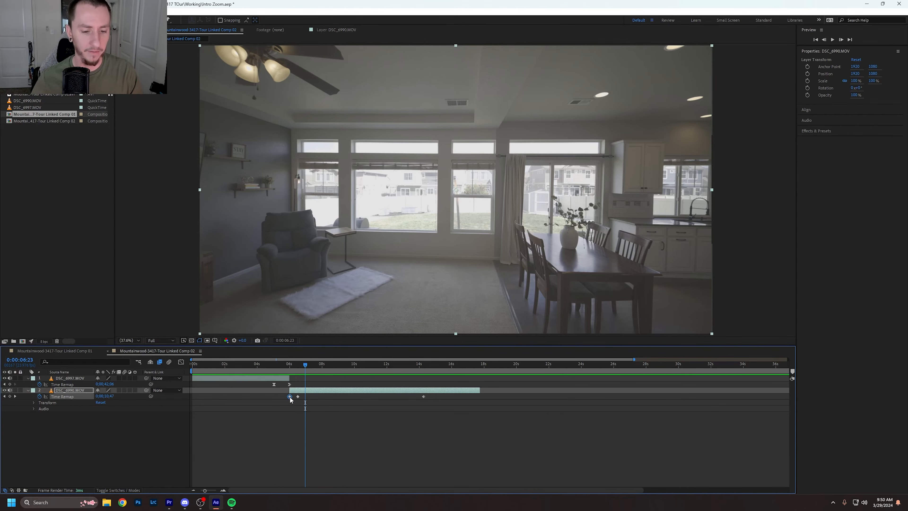
pyautogui.rightClick(290, 396)
pyautogui.moveTo(321, 391)
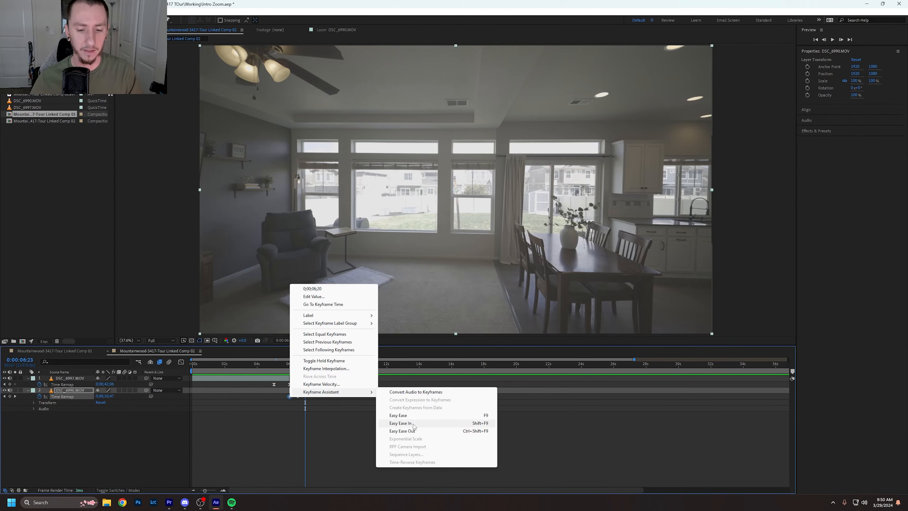
pyautogui.click(414, 426)
pyautogui.rightClick(298, 396)
pyautogui.moveTo(358, 391)
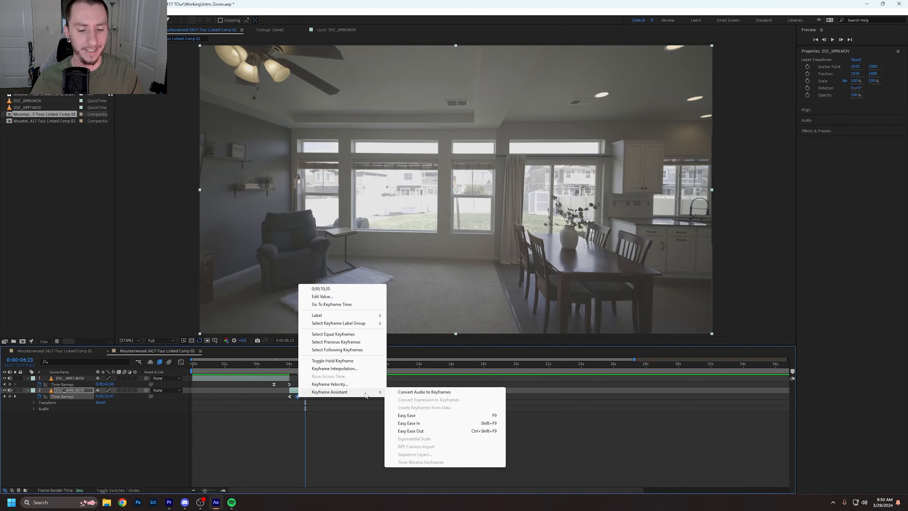
pyautogui.click(420, 425)
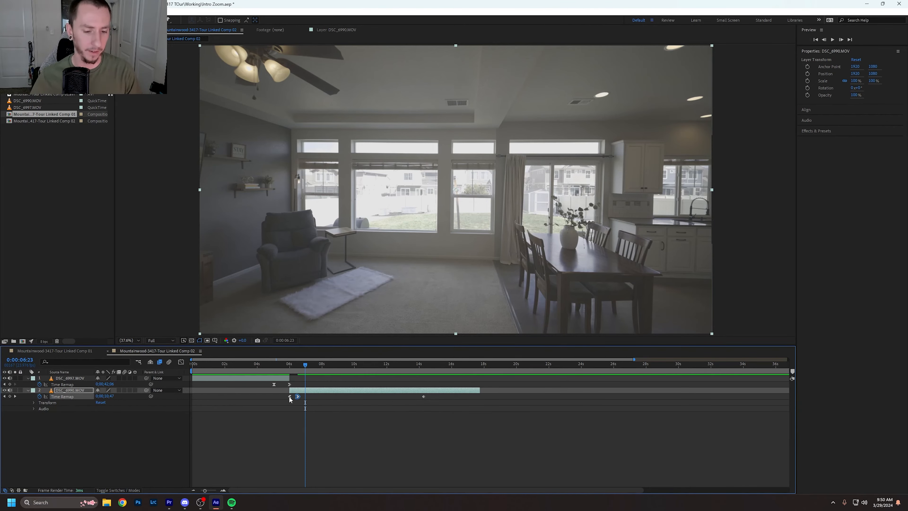
pyautogui.moveTo(300, 366); pyautogui.dragTo(282, 364)
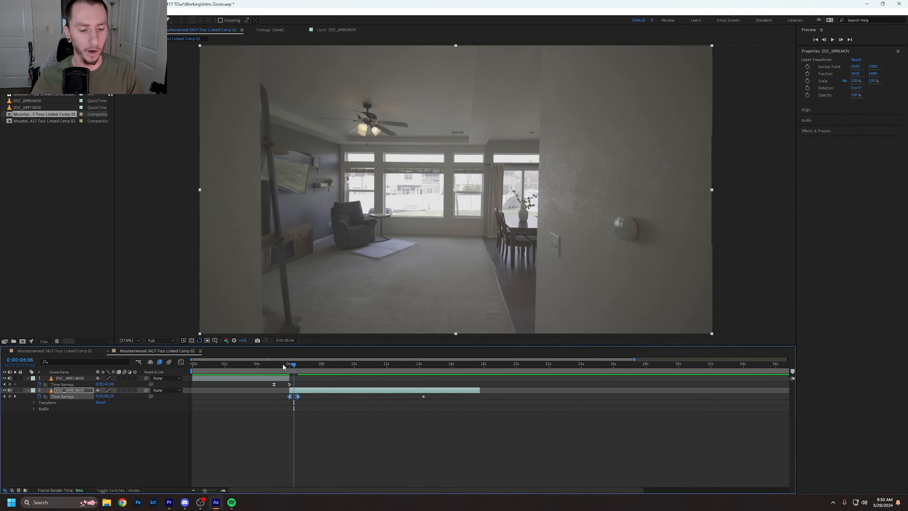
# Step: Show the Time Remap speed graph in the Graph Editor and zoom in around the playhead
pyautogui.click(180, 361)
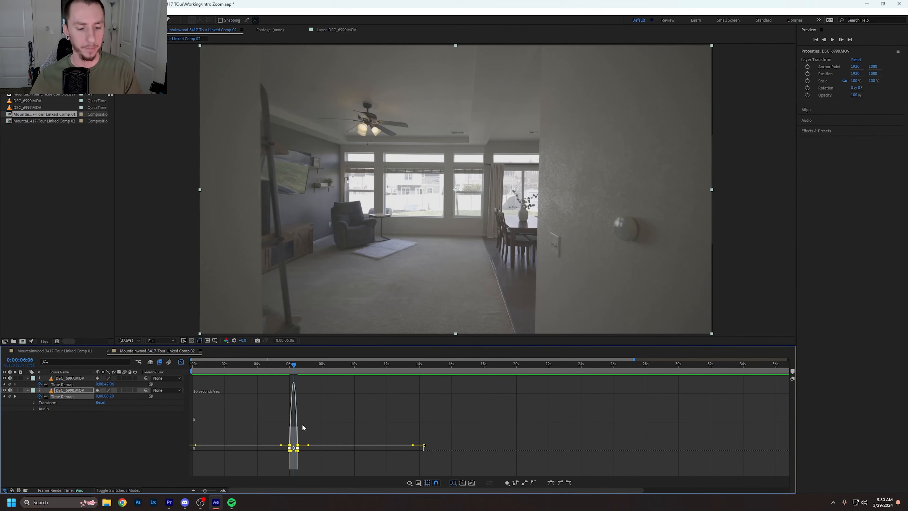
pyautogui.click(180, 361)
pyautogui.click(181, 362)
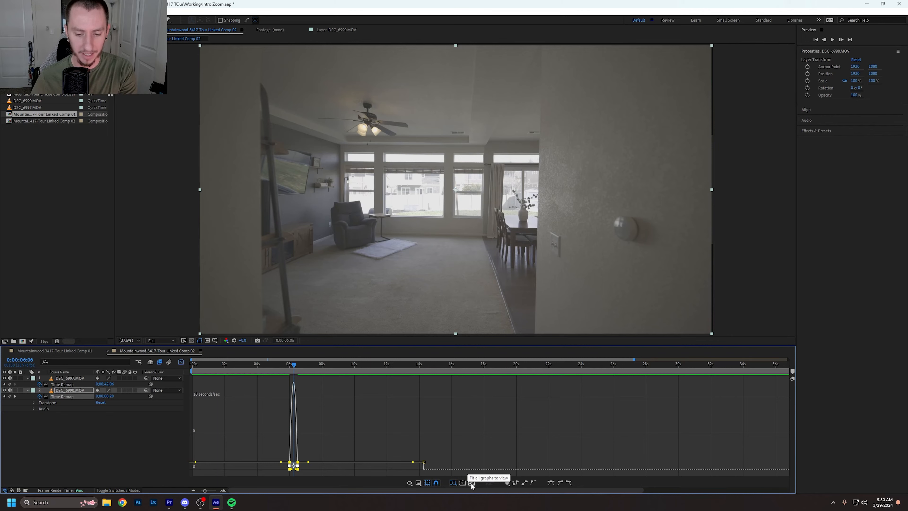
pyautogui.click(418, 483)
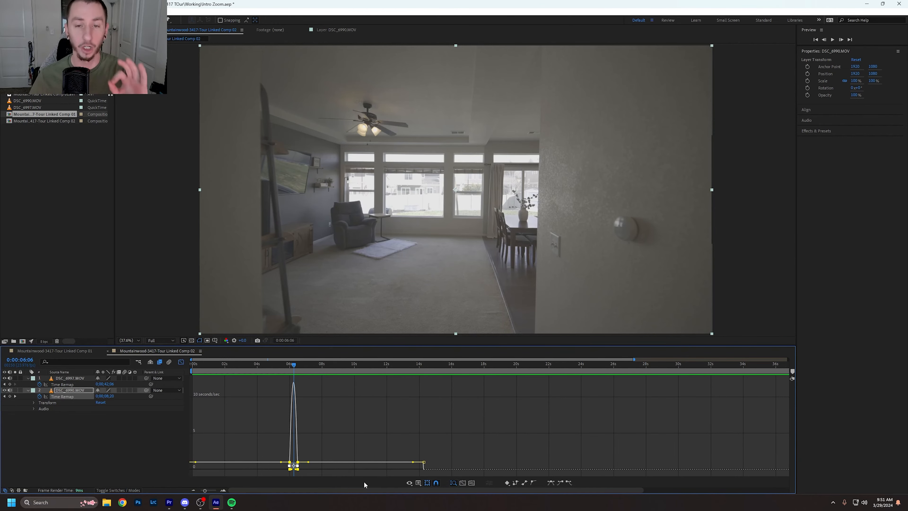
pyautogui.press('=')
pyautogui.press('=')
pyautogui.press('=')
pyautogui.press('=')
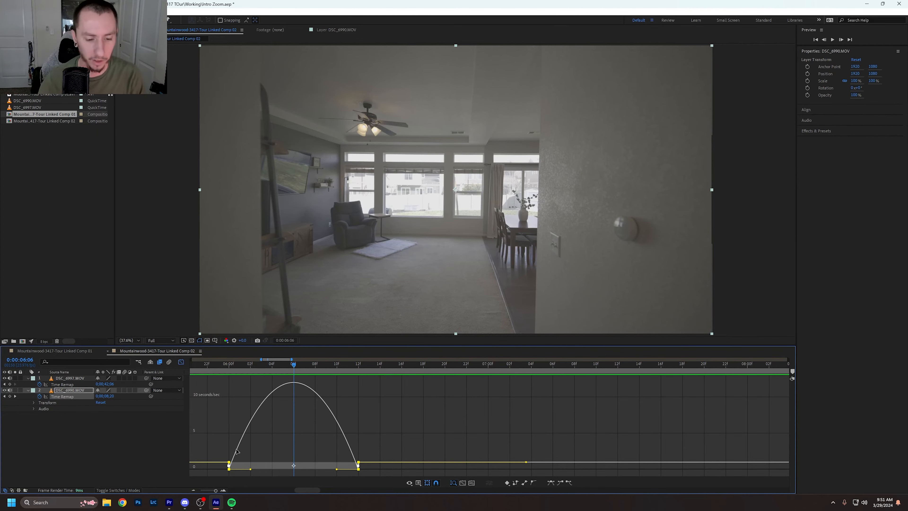
# Step: Drag the keyframe influence handles so speed spikes at the cut and decays quickly
pyautogui.moveTo(250, 469); pyautogui.dragTo(230, 469)
pyautogui.moveTo(335, 470); pyautogui.dragTo(281, 462)
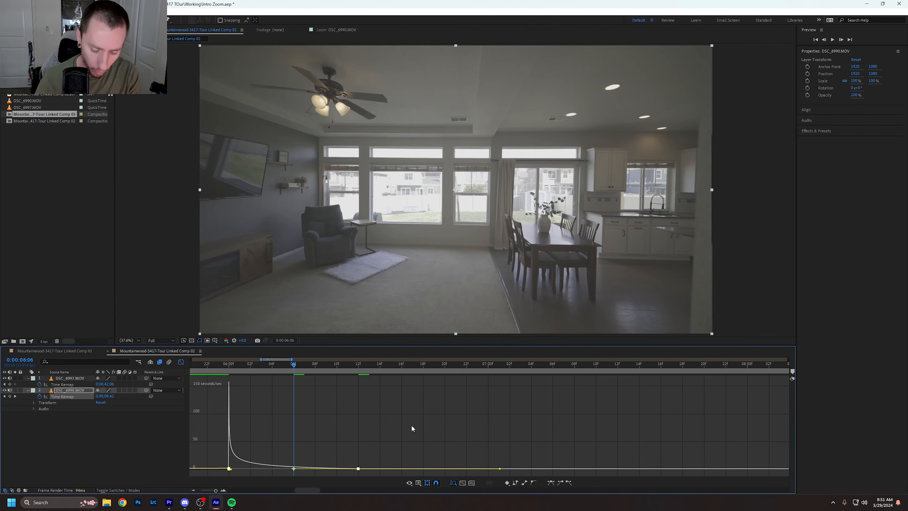
pyautogui.scroll(2, 361, 434)
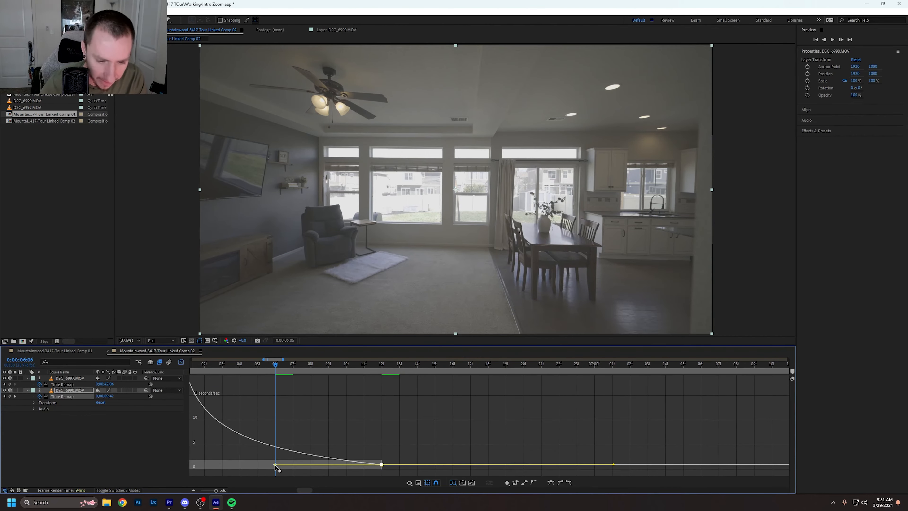
pyautogui.moveTo(275, 466); pyautogui.dragTo(278, 464)
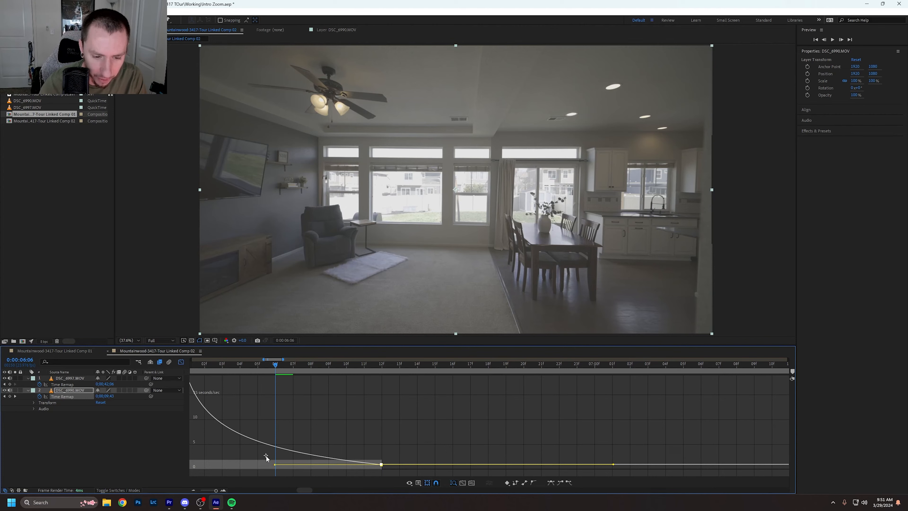
pyautogui.moveTo(274, 464); pyautogui.dragTo(273, 463)
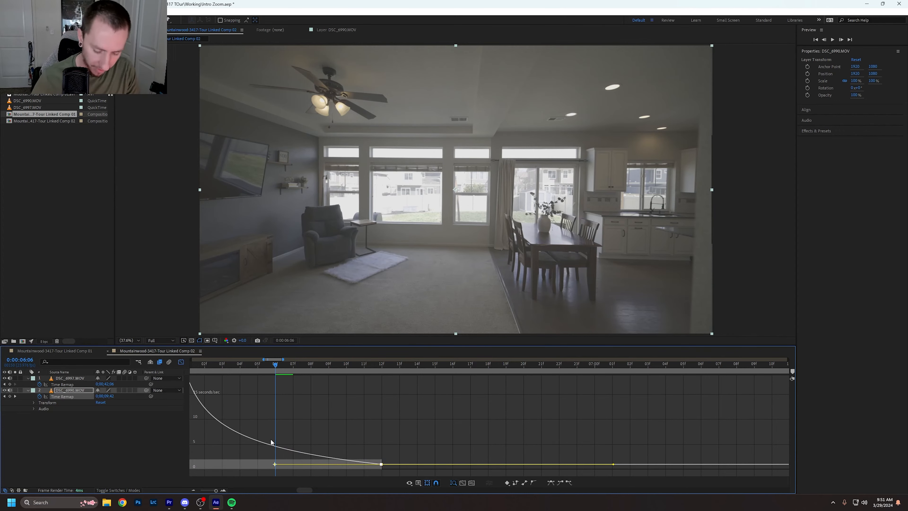
pyautogui.press('-')
pyautogui.hscroll(-5, 295, 487)
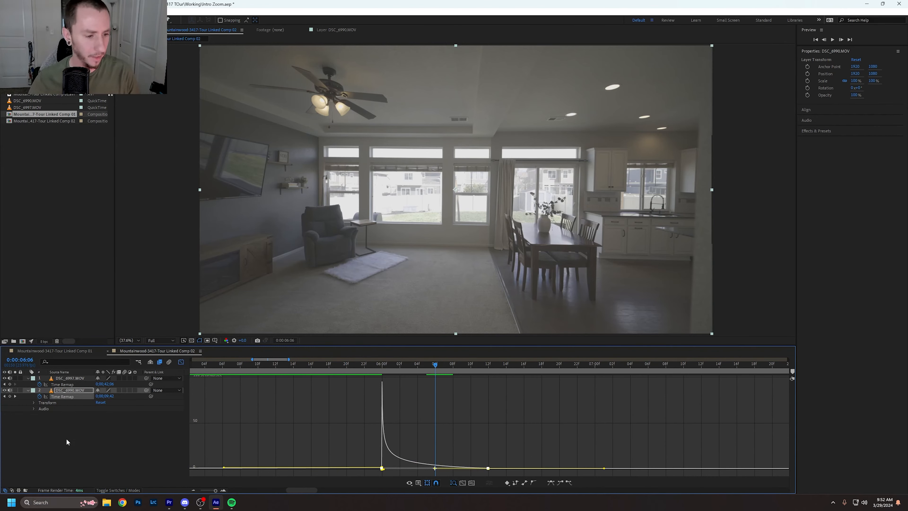
# Step: Enable Frame Blend on the DSC_6997.MOV and DSC_6990.MOV layers and scrub back to check
pyautogui.click(67, 447)
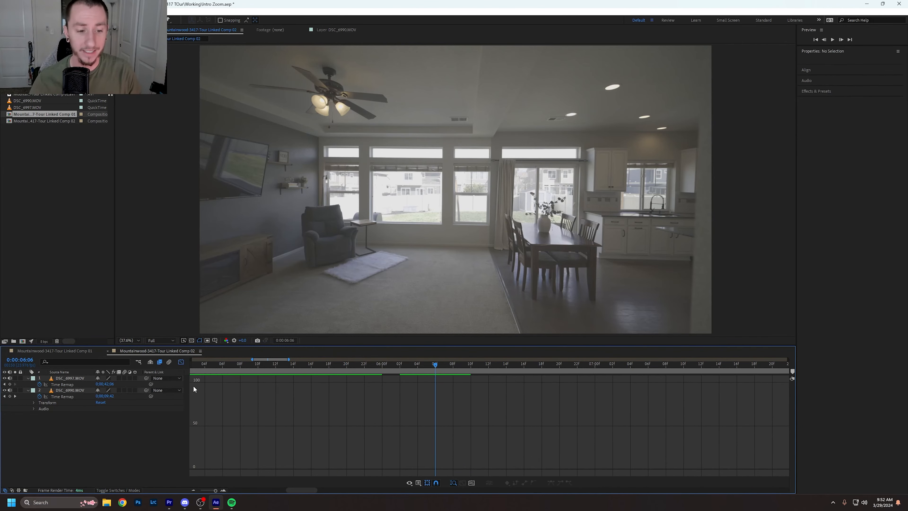
pyautogui.click(182, 362)
pyautogui.click(81, 379)
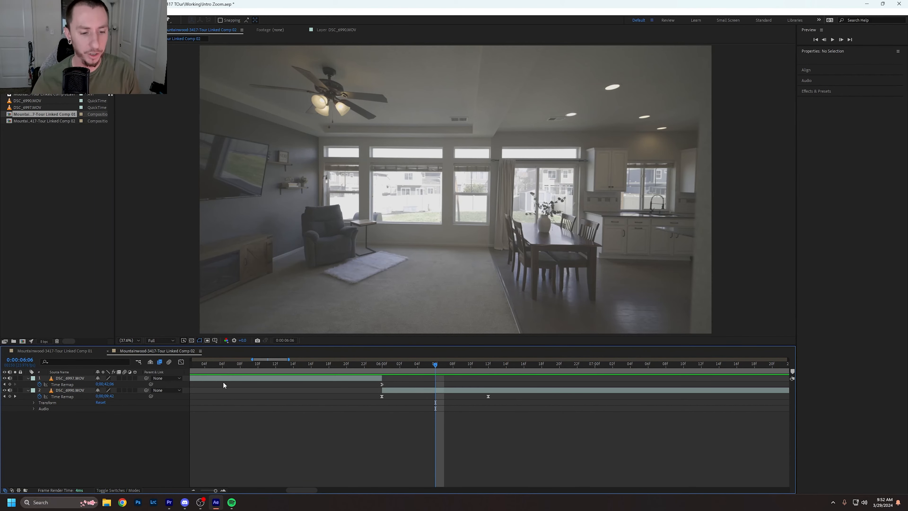
pyautogui.keyDown('shift'); pyautogui.click(415, 389); pyautogui.keyUp('shift')
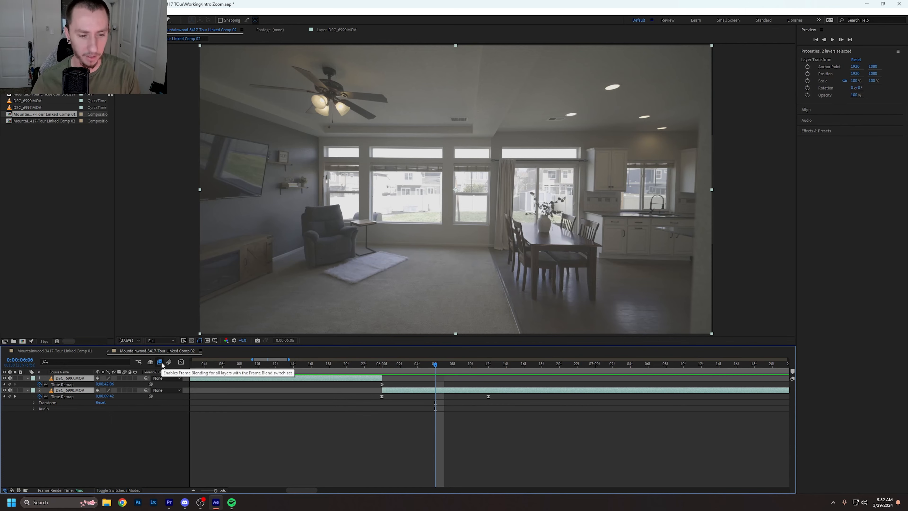
pyautogui.click(119, 377)
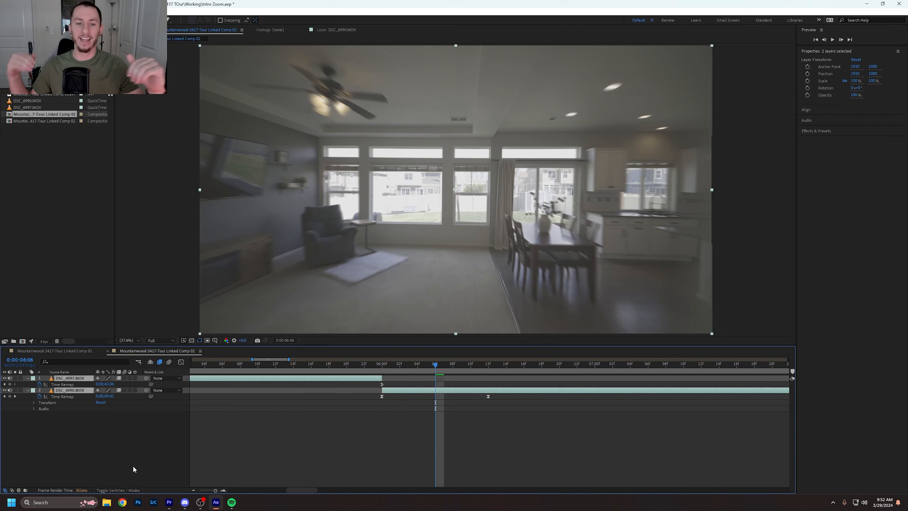
pyautogui.click(119, 390)
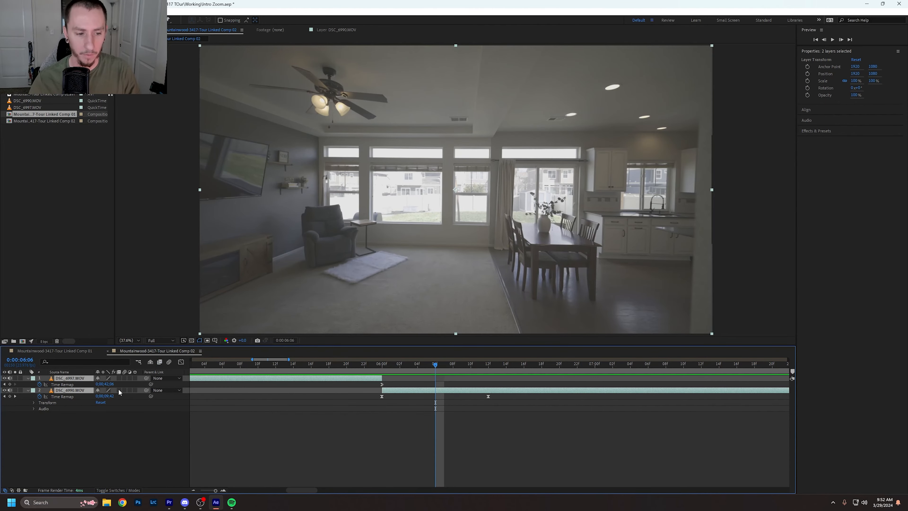
pyautogui.click(119, 390)
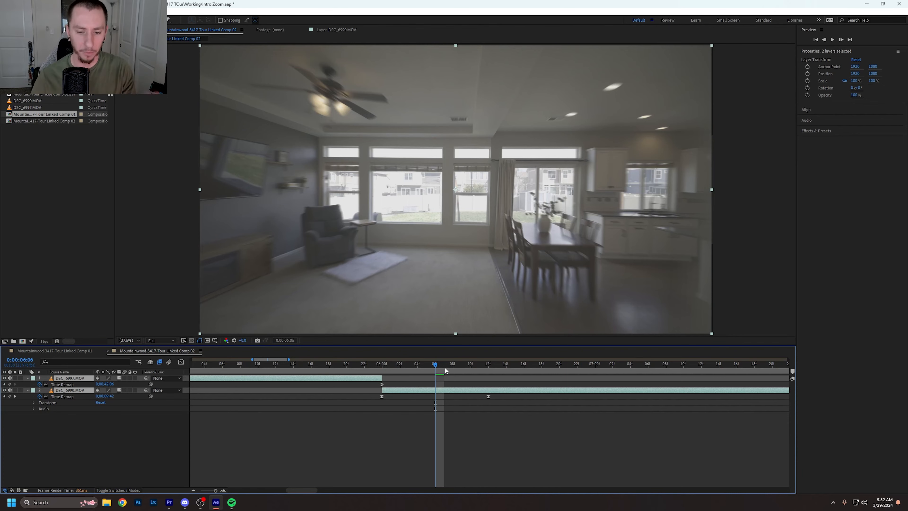
pyautogui.moveTo(435, 365); pyautogui.dragTo(320, 367)
# Step: Apply CC Force Motion Blur to DSC_6997.MOV and expand its effect settings
pyautogui.click(137, 462)
pyautogui.rightClick(60, 377)
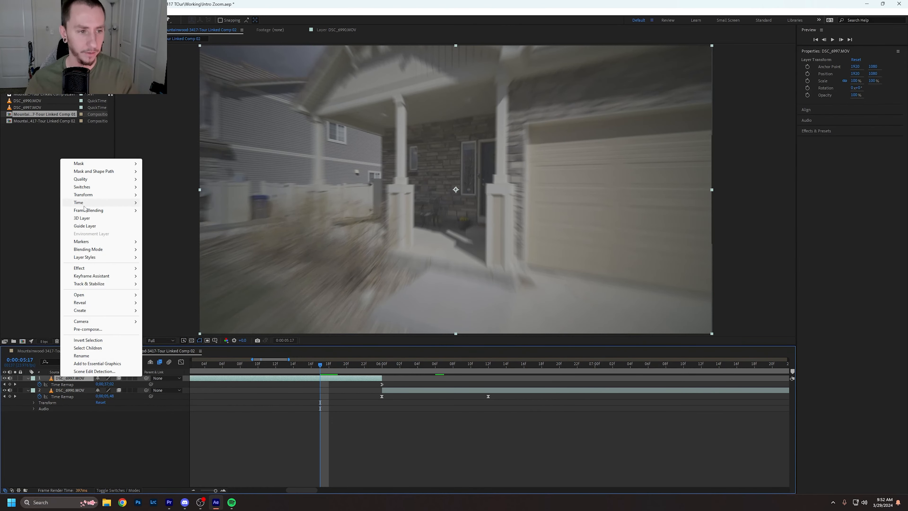
pyautogui.moveTo(93, 268)
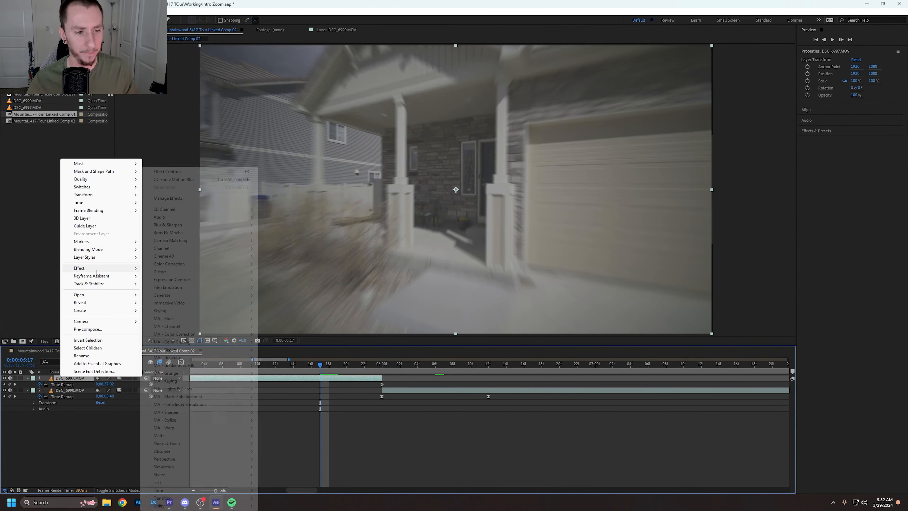
pyautogui.moveTo(218, 490)
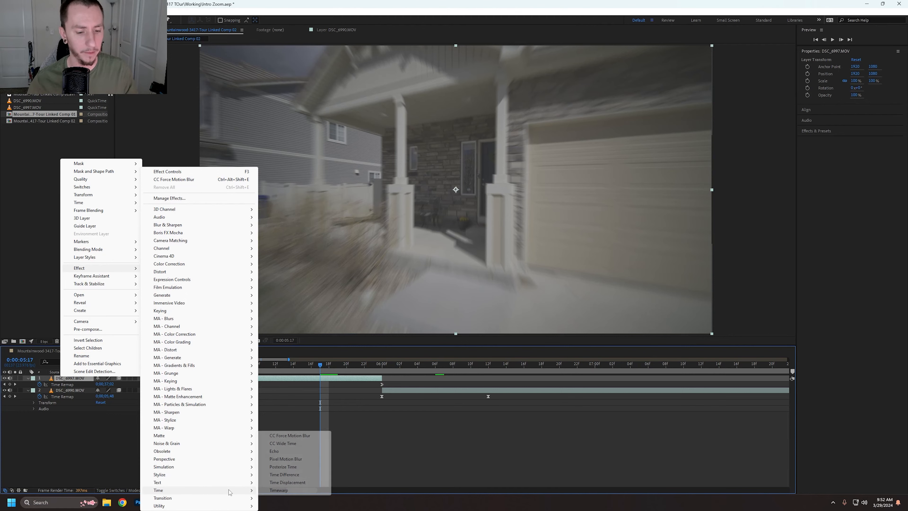
pyautogui.click(303, 435)
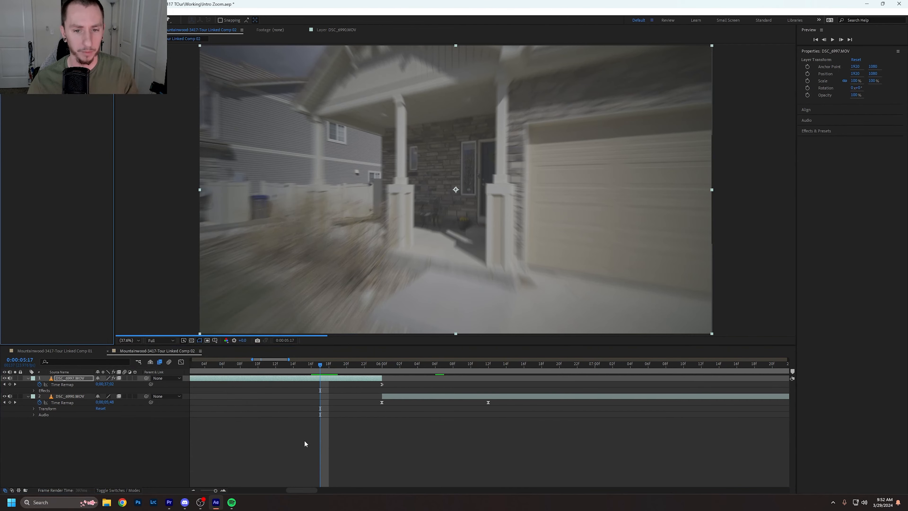
pyautogui.click(34, 391)
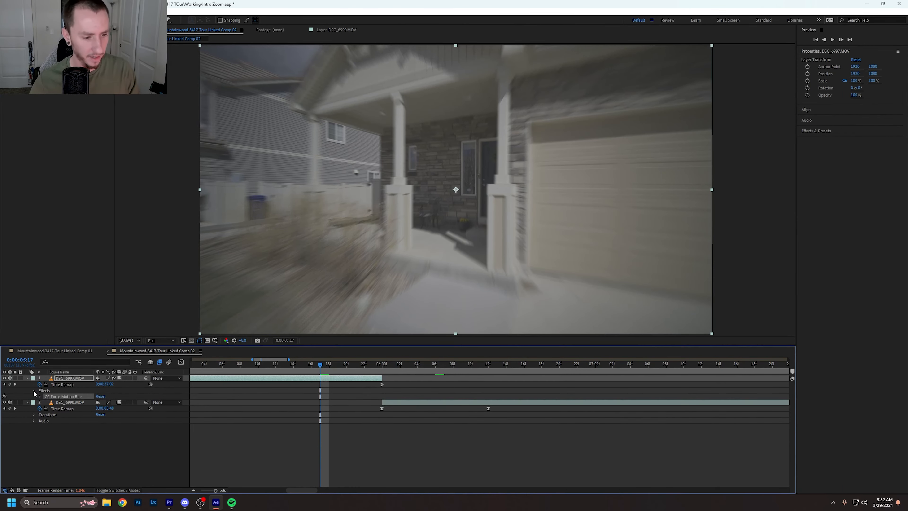
pyautogui.click(40, 397)
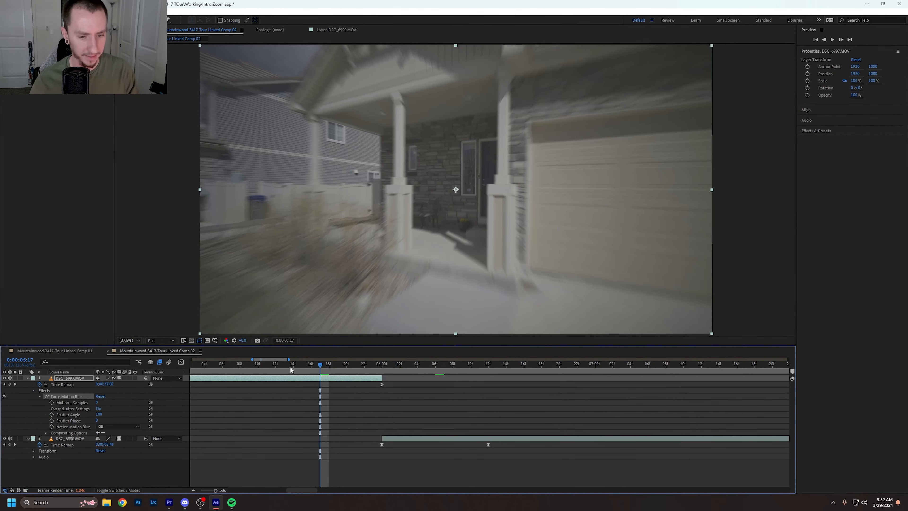
# Step: Add a Motion Samples keyframe at about 5 seconds
pyautogui.scroll(-4, 318, 372)
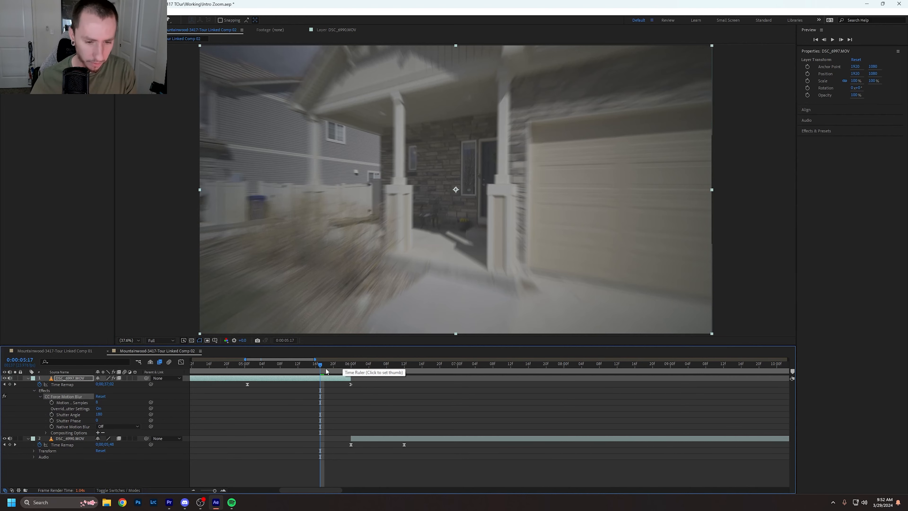
pyautogui.scroll(-3, 318, 368)
pyautogui.moveTo(319, 364); pyautogui.dragTo(302, 366)
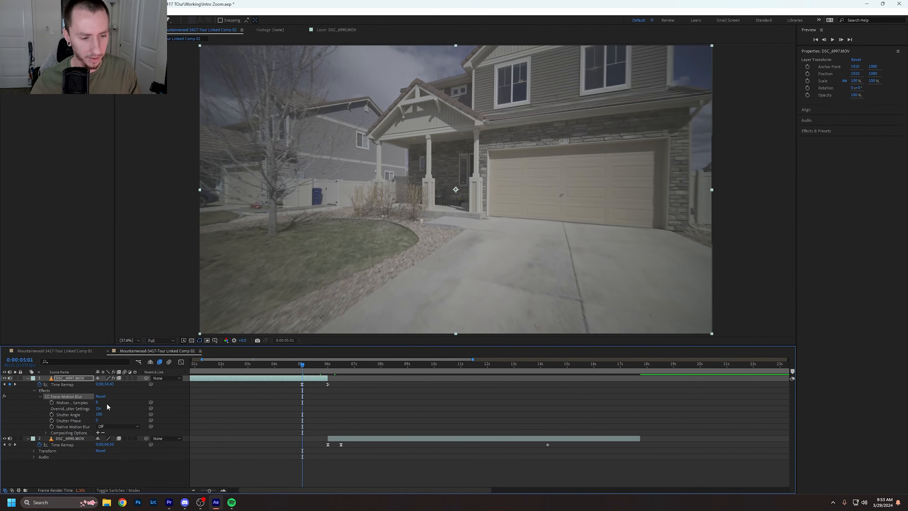
pyautogui.click(51, 403)
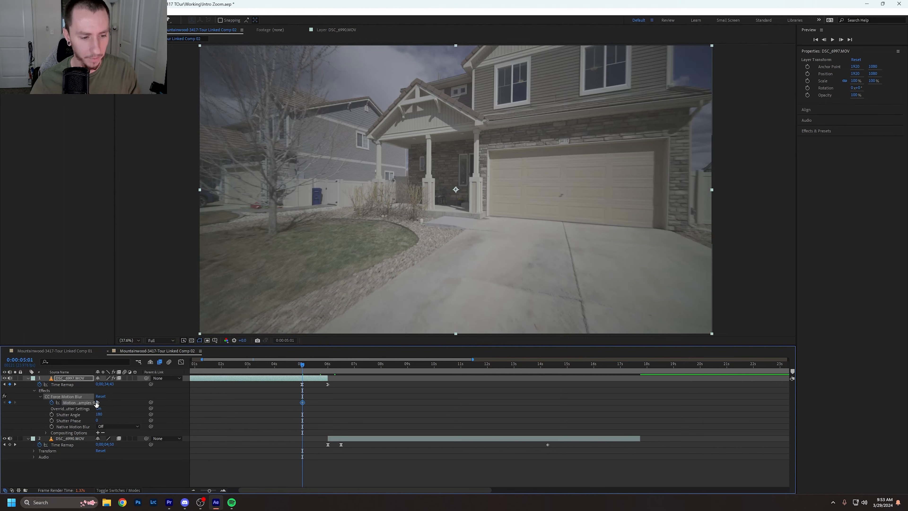
# Step: Set Motion Samples to 36 at the six-second mark, briefly trying 25
pyautogui.click(327, 365)
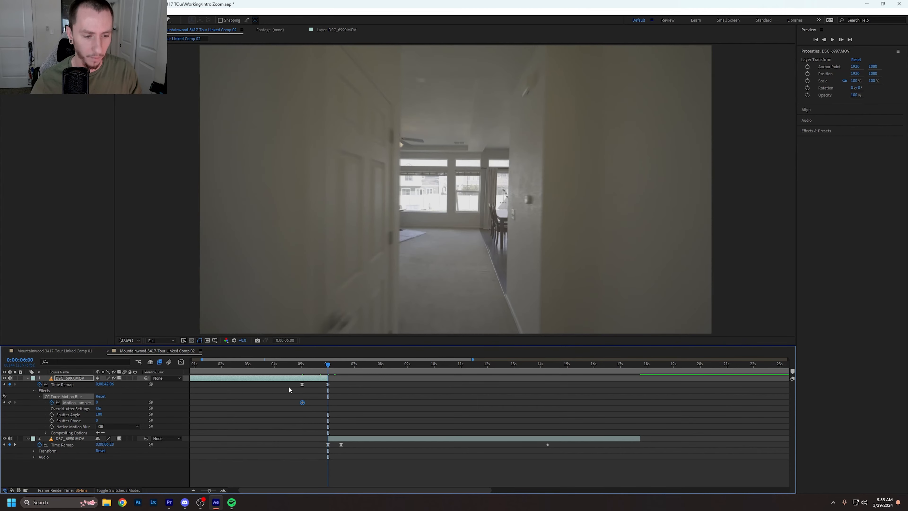
pyautogui.click(96, 402)
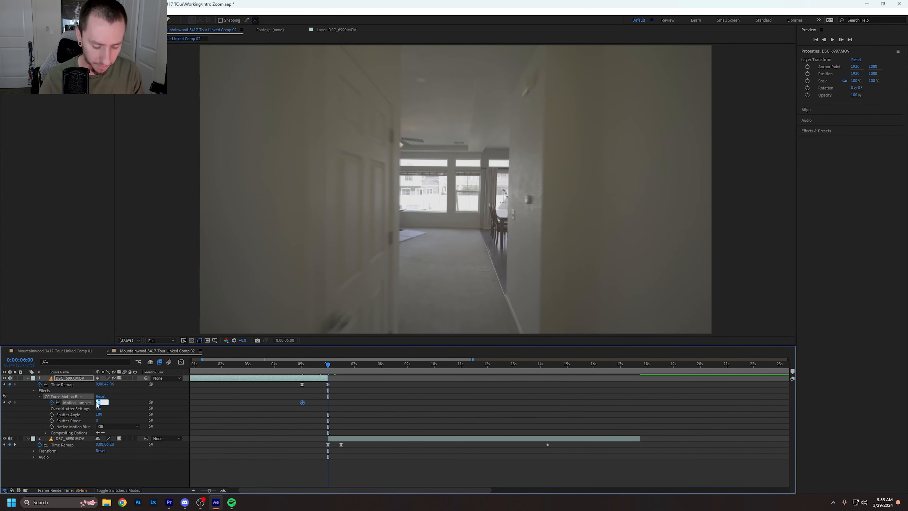
pyautogui.press('Return')
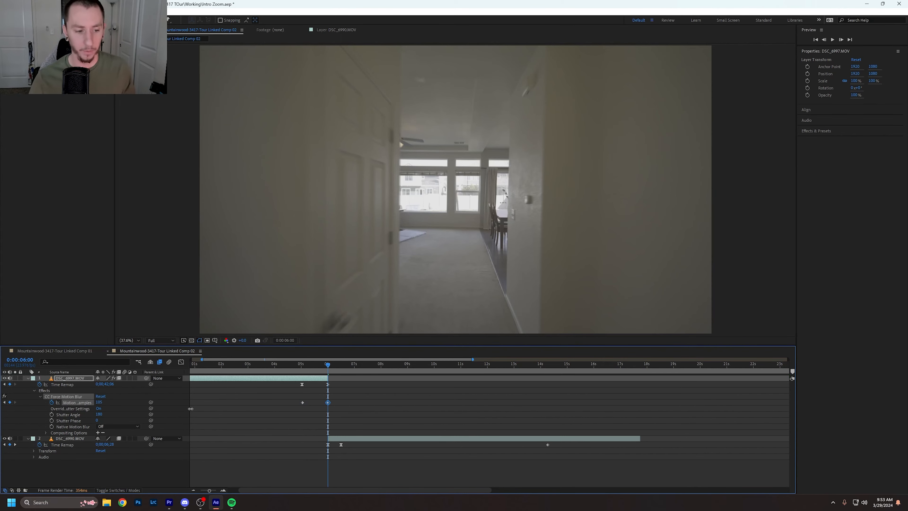
pyautogui.click(99, 401)
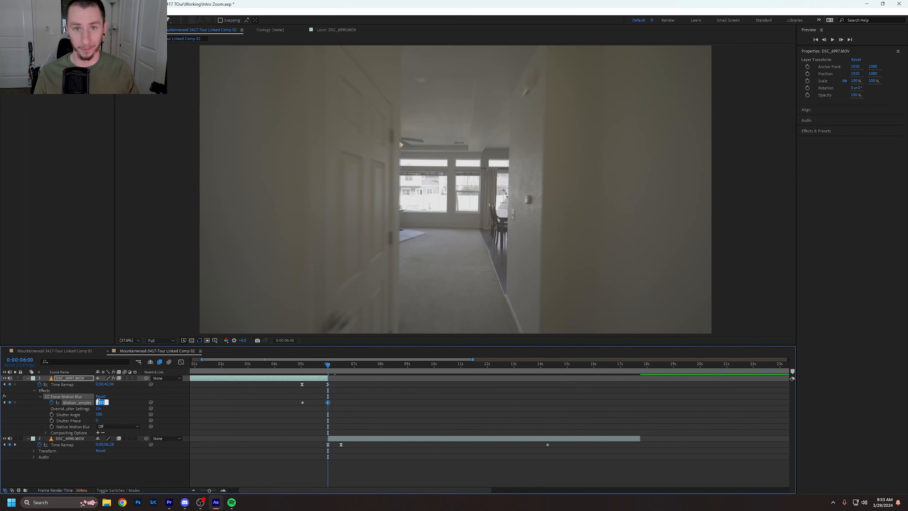
pyautogui.write('25')
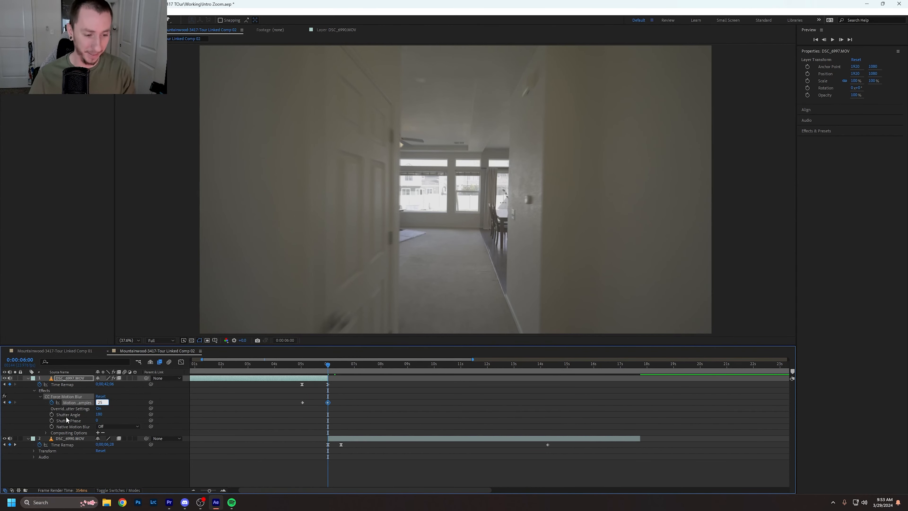
pyautogui.click(103, 476)
pyautogui.click(98, 401)
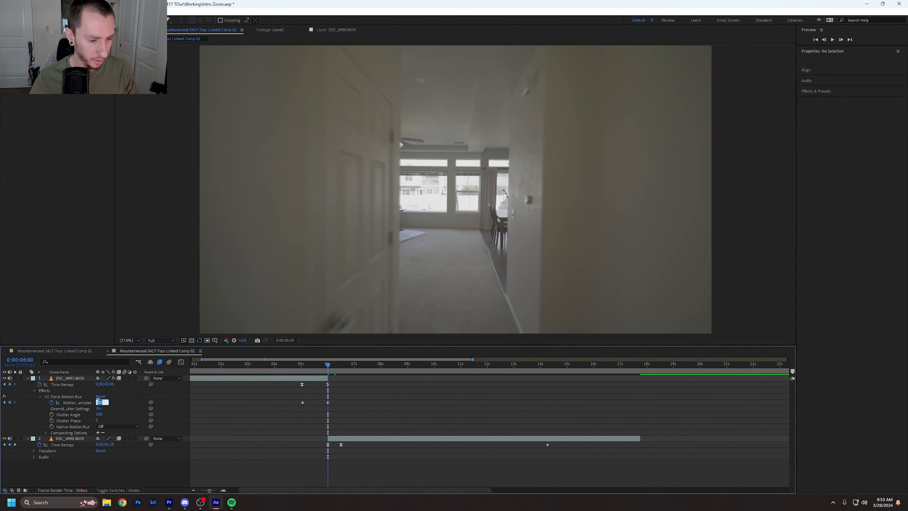
pyautogui.write('36')
pyautogui.press('Return')
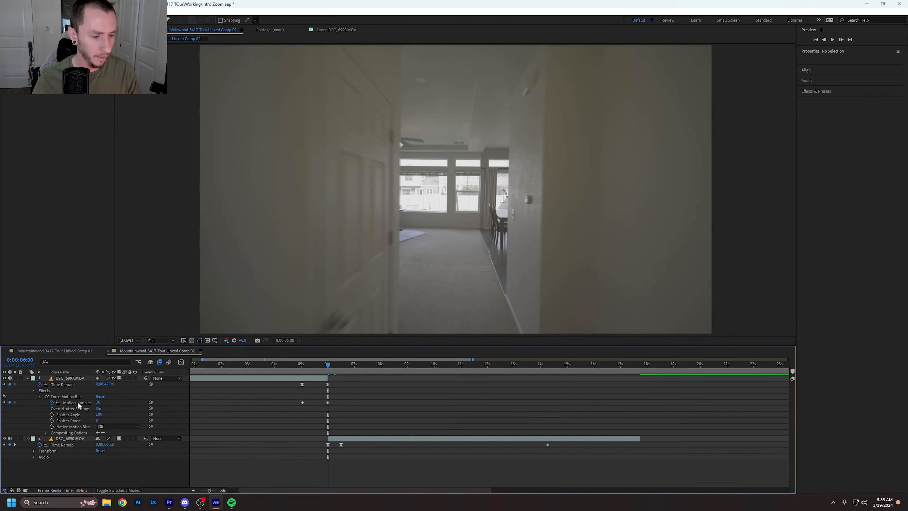
# Step: Set Shutter Angle to 360 and turn the force motion blur effect back on
pyautogui.click(99, 414)
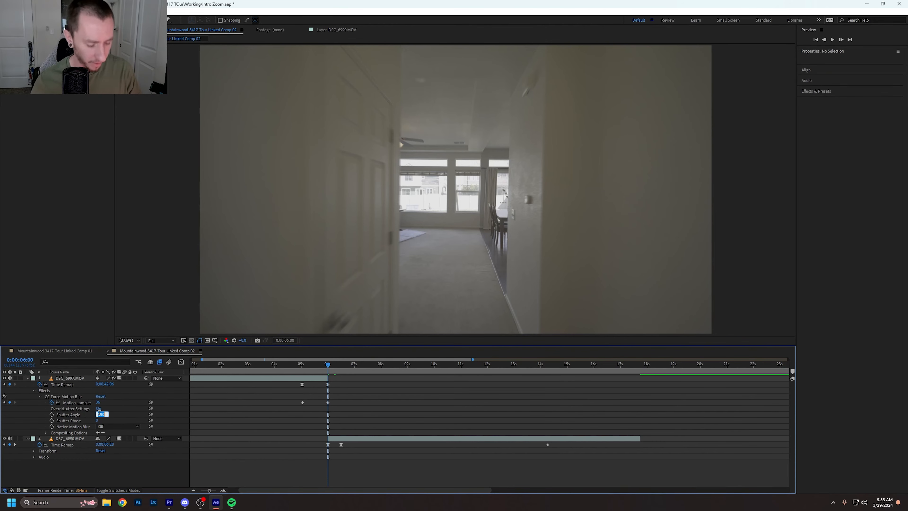
pyautogui.press('Return')
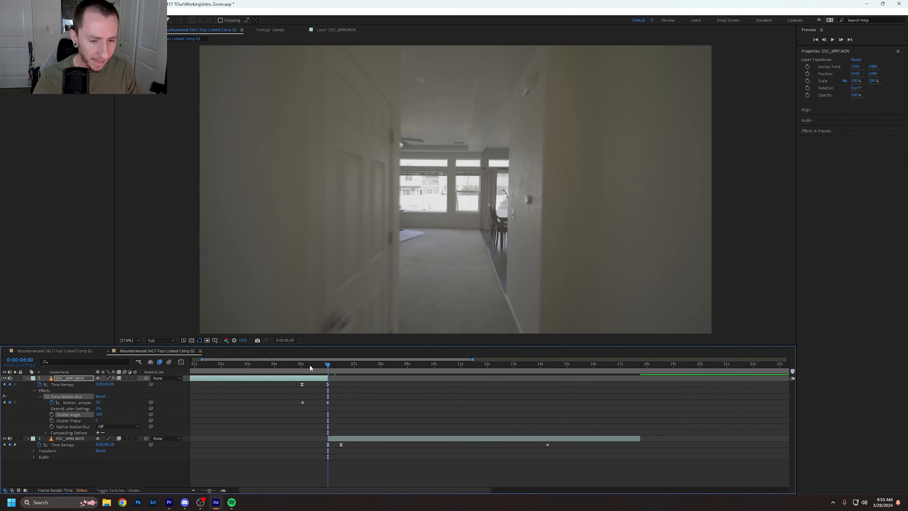
pyautogui.moveTo(311, 365)
pyautogui.mouseDown()
pyautogui.moveTo(302, 368)
pyautogui.moveTo(316, 369)
pyautogui.mouseUp()
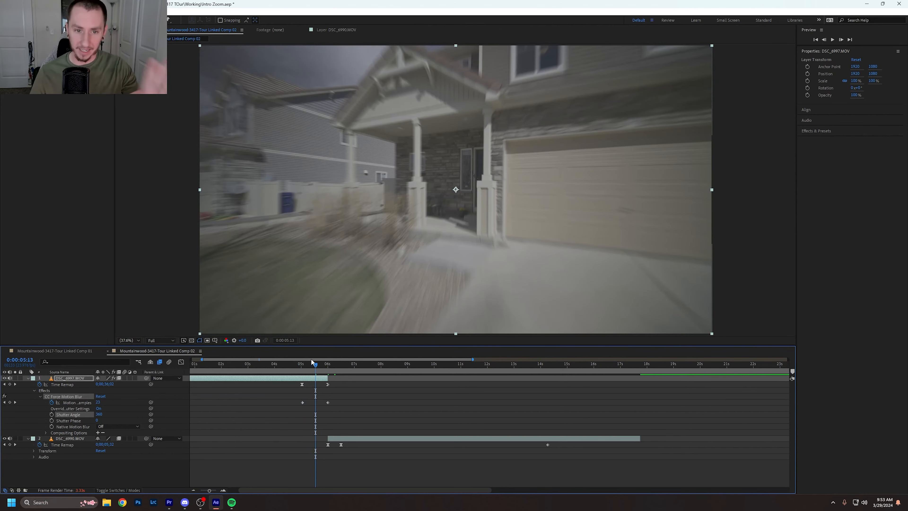
pyautogui.click(4, 396)
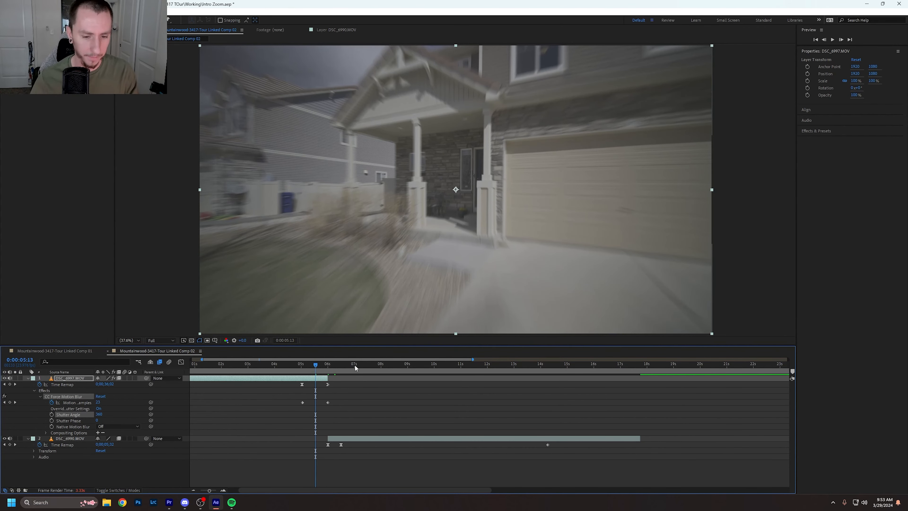
pyautogui.click(329, 367)
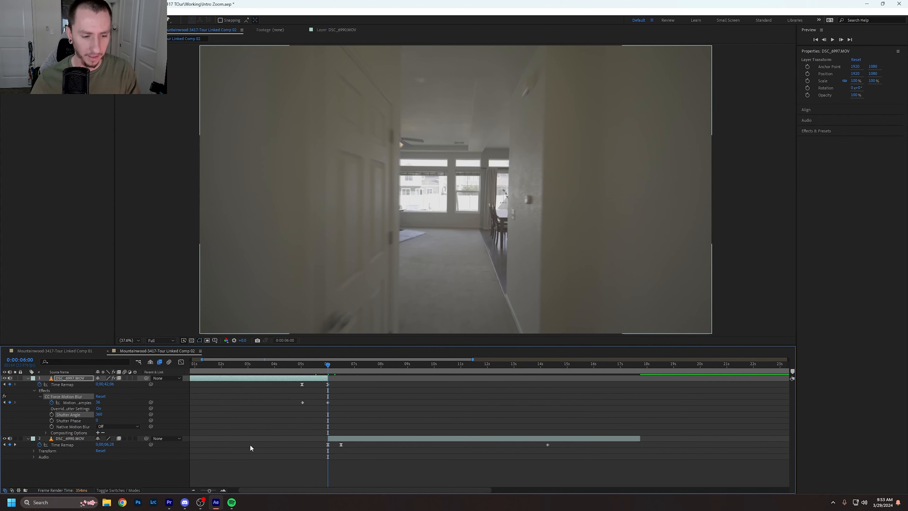
# Step: Apply CC Force Motion Blur to DSC_6990 and reveal its settings
pyautogui.rightClick(76, 438)
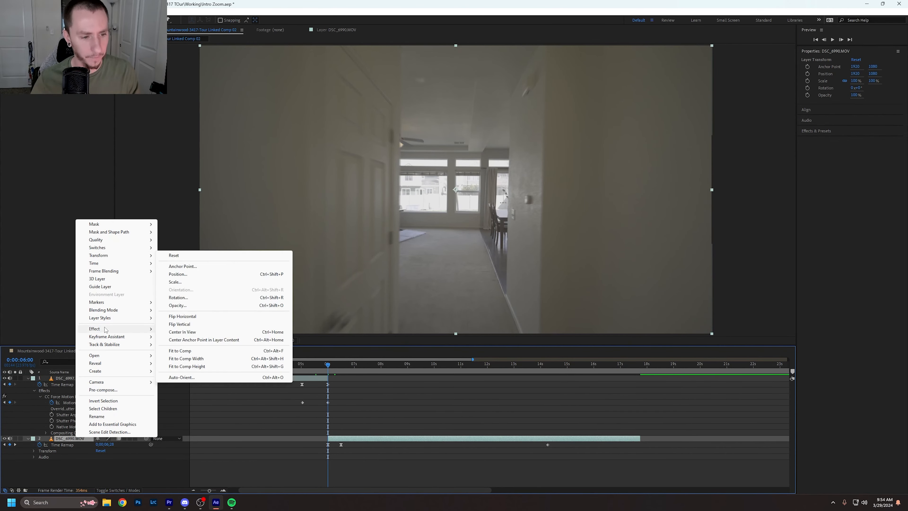
pyautogui.moveTo(105, 329)
pyautogui.moveTo(209, 490)
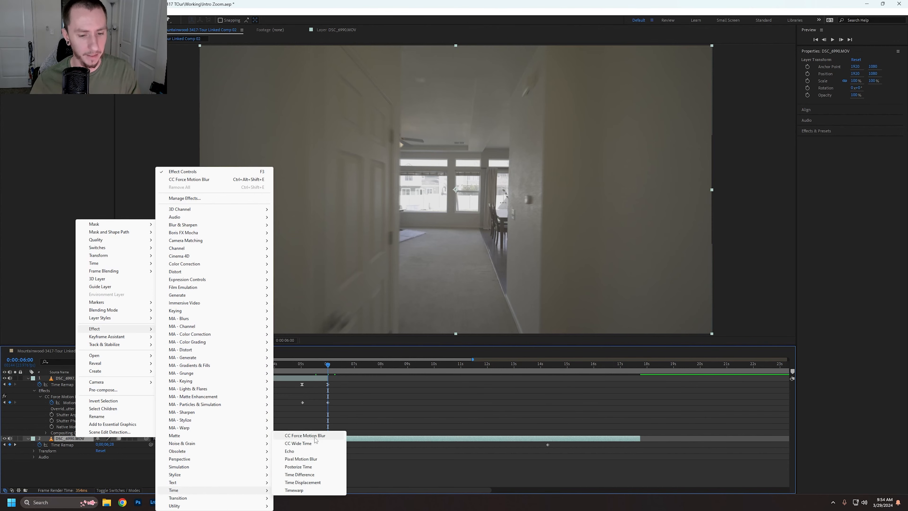
pyautogui.click(304, 435)
pyautogui.click(34, 451)
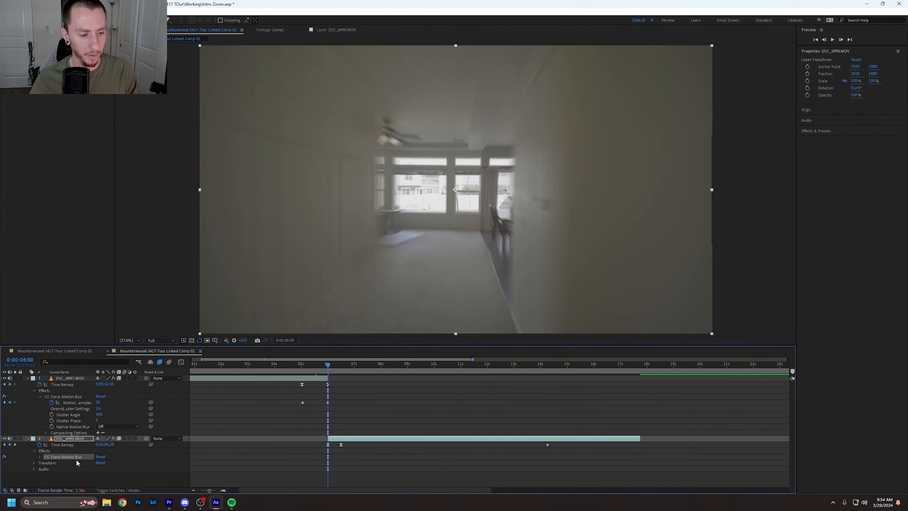
pyautogui.click(41, 458)
pyautogui.scroll(-2, 46, 451)
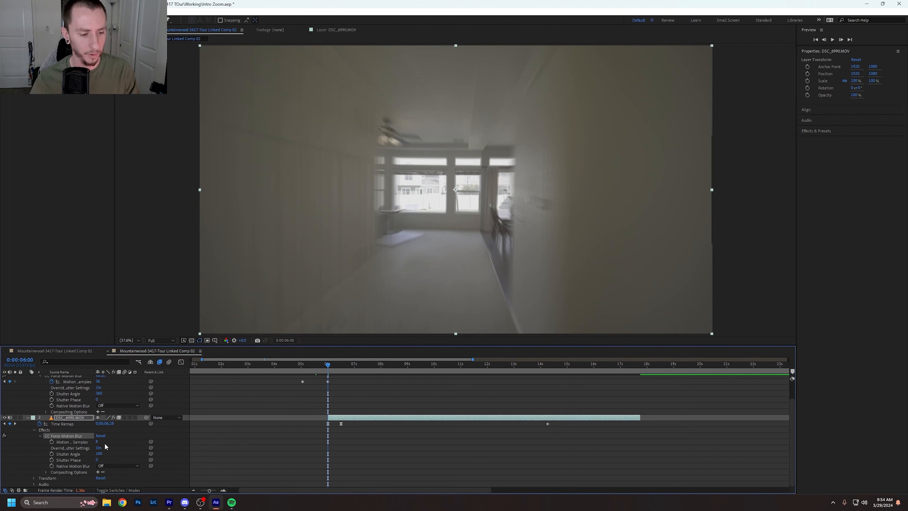
# Step: Keyframe Motion Samples at 36 at 6:00, dropping to 1 at 6:12
pyautogui.click(52, 442)
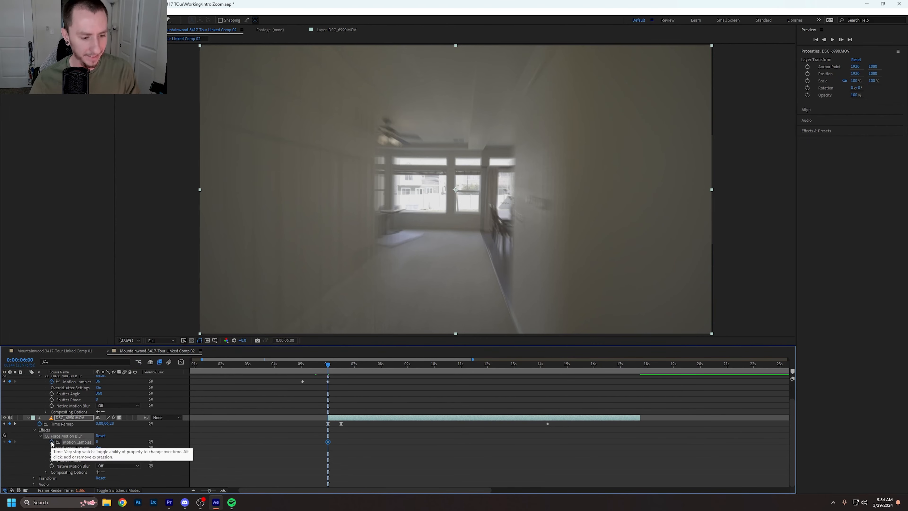
pyautogui.click(98, 441)
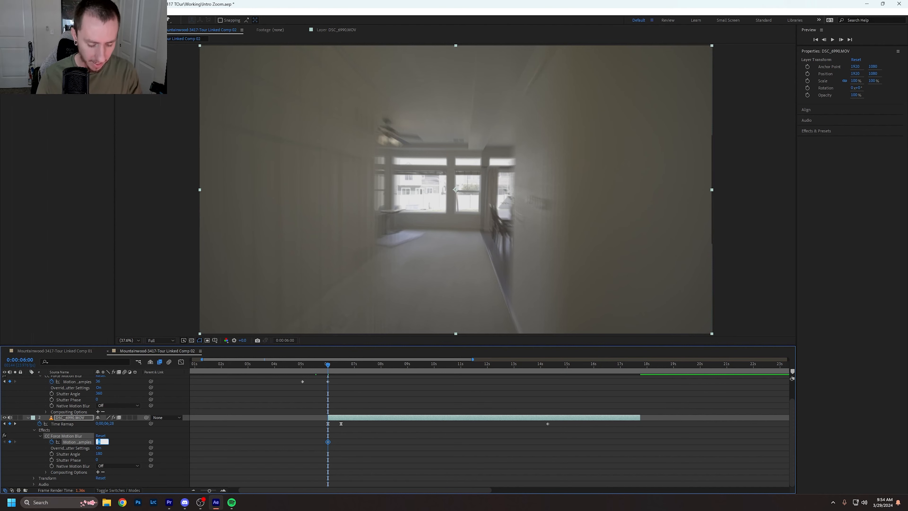
pyautogui.write('36')
pyautogui.press('Return')
pyautogui.click(341, 368)
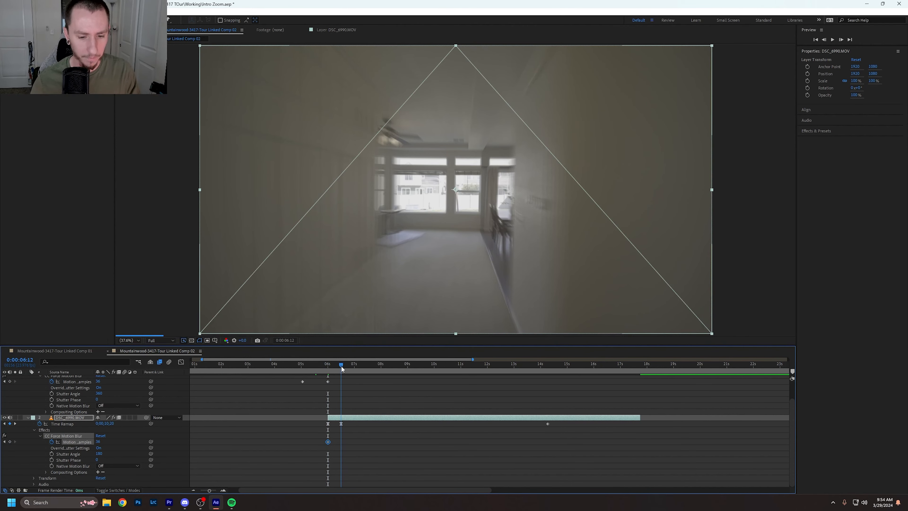
pyautogui.click(98, 443)
pyautogui.write('0')
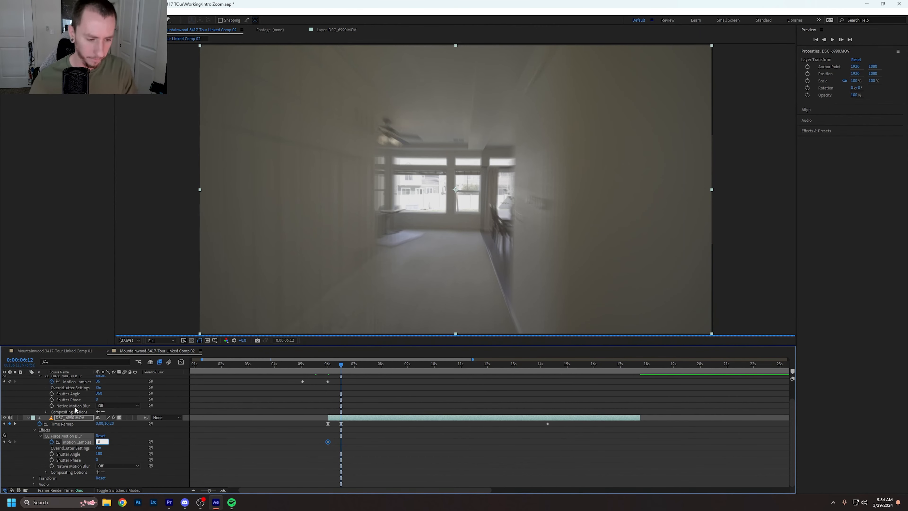
pyautogui.moveTo(306, 294); pyautogui.dragTo(305, 294)
# Step: Scrub around 6:05 to inspect the blur ramp, then return to Comp 01
pyautogui.moveTo(342, 367)
pyautogui.mouseDown()
pyautogui.moveTo(331, 366)
pyautogui.moveTo(340, 367)
pyautogui.mouseUp()
pyautogui.moveTo(344, 367); pyautogui.dragTo(335, 367)
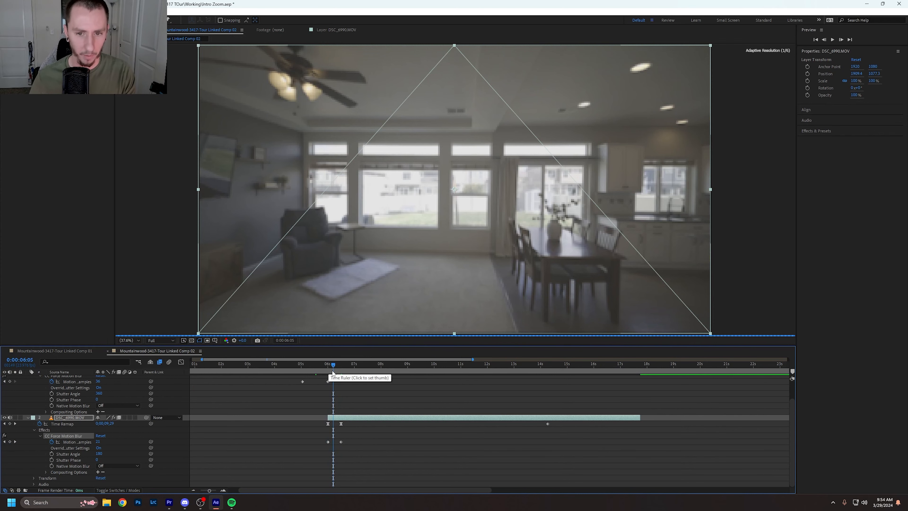
pyautogui.press('pageup')
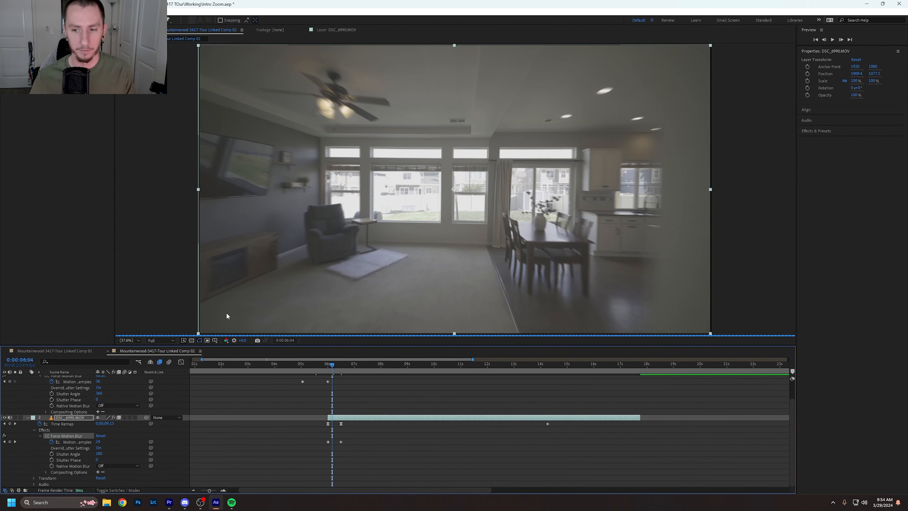
pyautogui.click(74, 349)
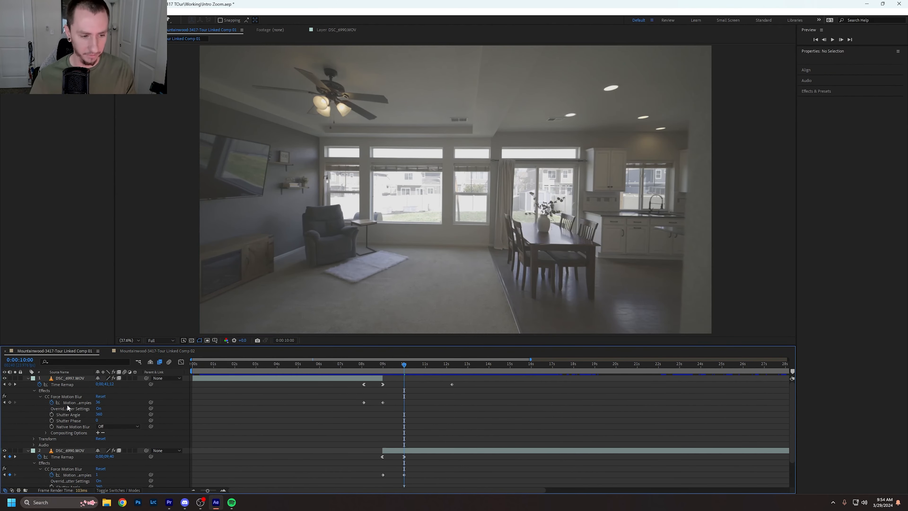
pyautogui.moveTo(359, 362); pyautogui.dragTo(346, 363)
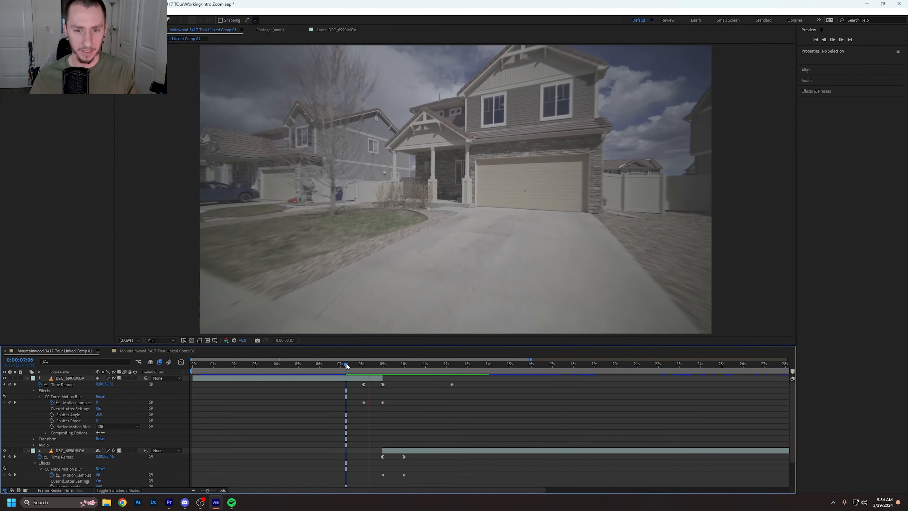
pyautogui.moveTo(373, 363); pyautogui.dragTo(361, 362)
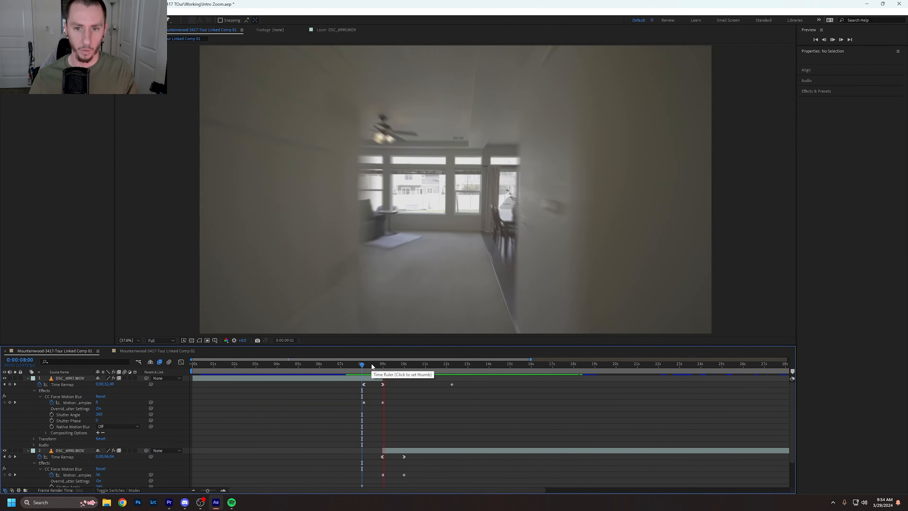
pyautogui.moveTo(369, 363); pyautogui.dragTo(351, 362)
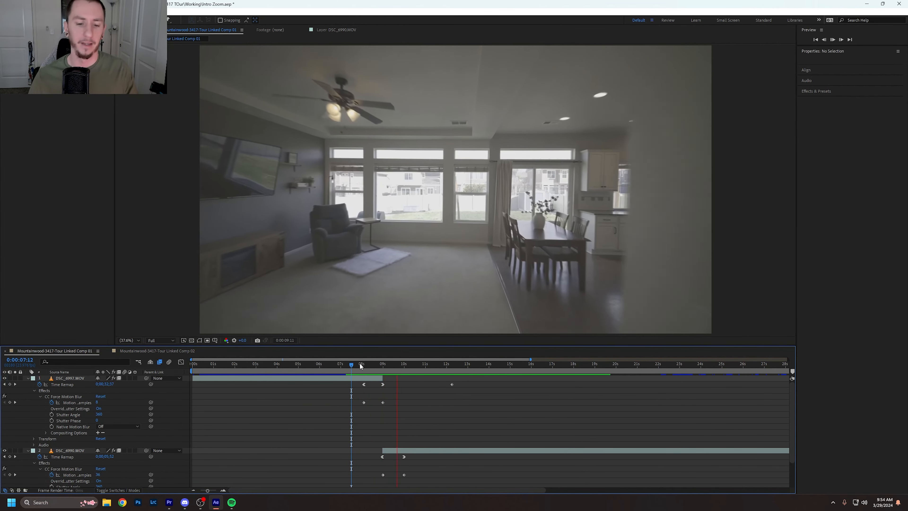
pyautogui.moveTo(359, 362); pyautogui.dragTo(350, 363)
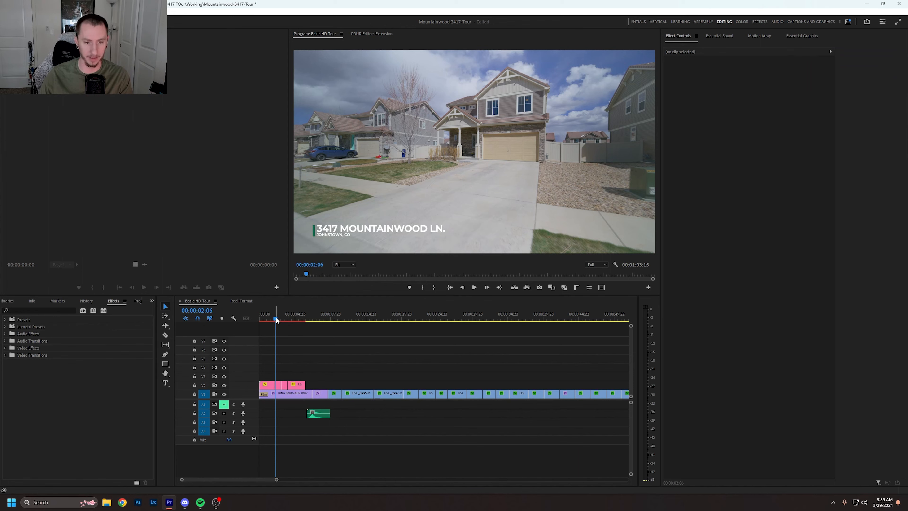
# Step: Play the Basic HD Tour intro repeatedly through the exterior-to-interior transition
pyautogui.moveTo(276, 320); pyautogui.dragTo(253, 322)
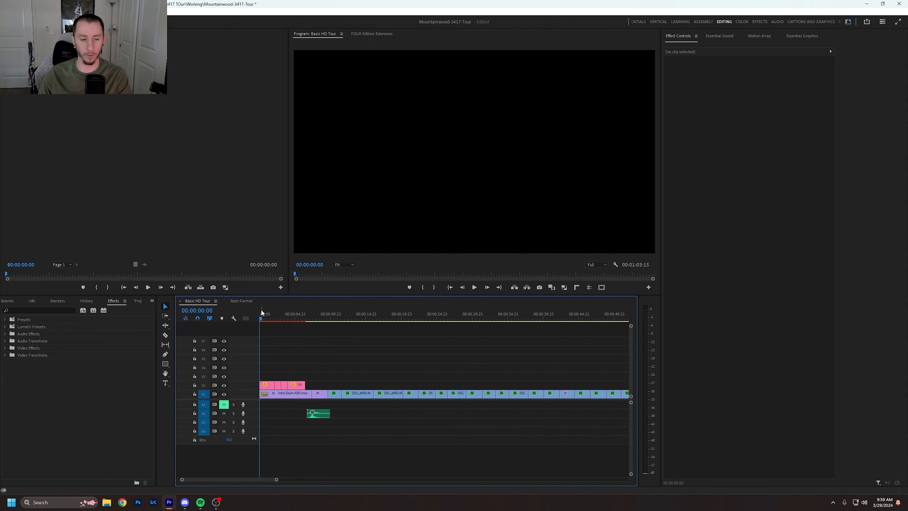
pyautogui.press('space')
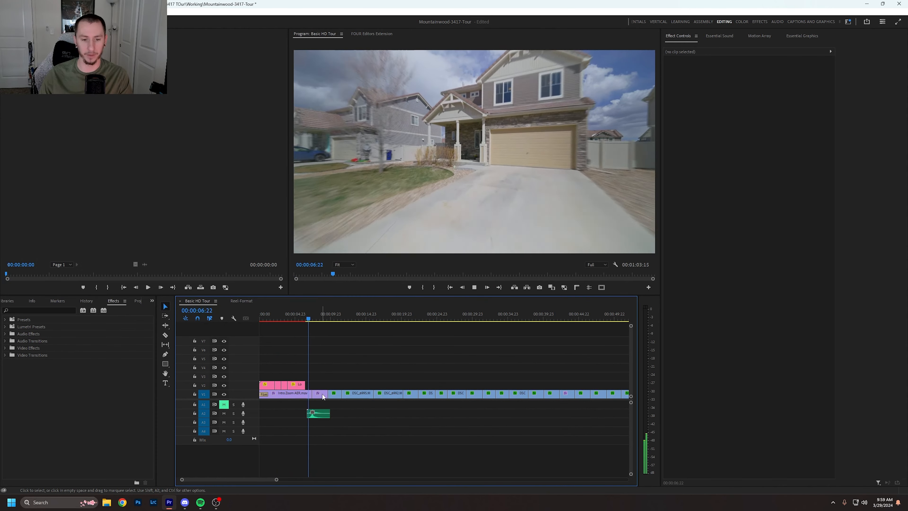
pyautogui.press('space')
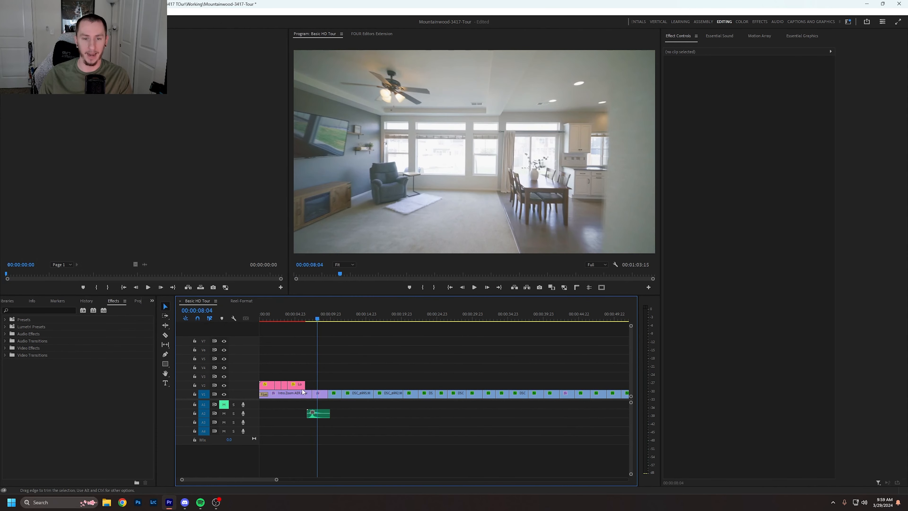
pyautogui.click(303, 318)
pyautogui.press('space')
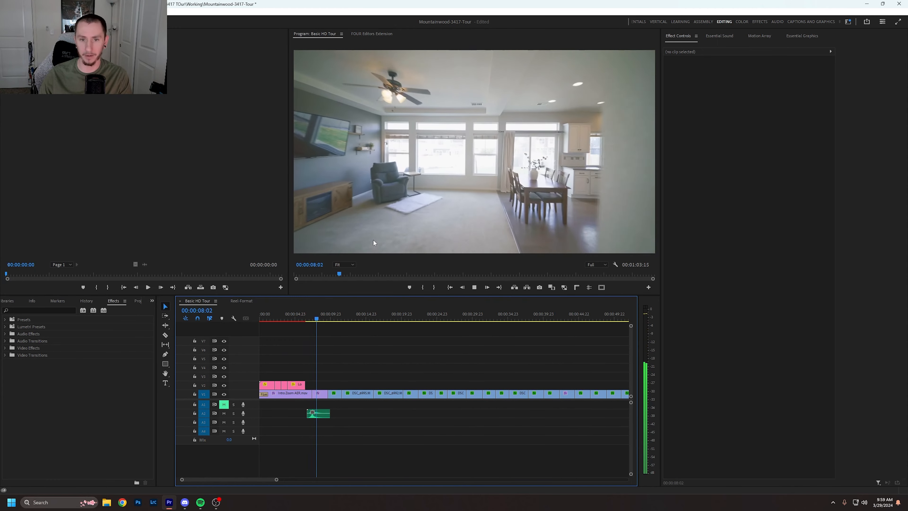
pyautogui.press('space')
pyautogui.moveTo(311, 318); pyautogui.dragTo(259, 316)
pyautogui.press('space')
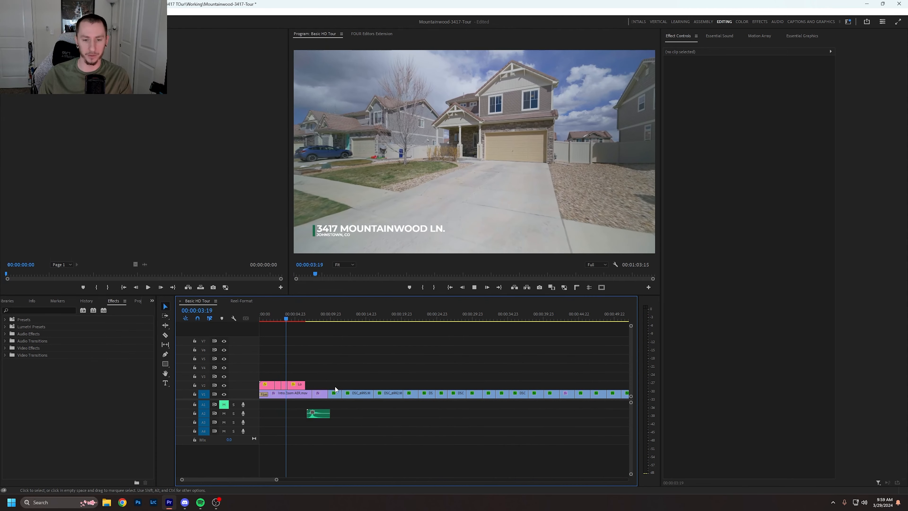
pyautogui.press('space')
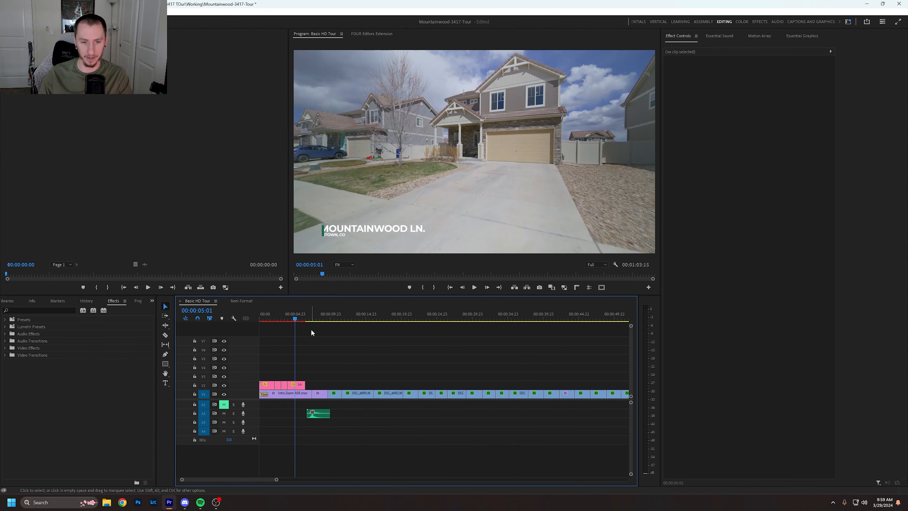
# Step: Park at 00:00:07:11 and select Intro Zoom AER.mov on V1 to show its Effect Controls
pyautogui.click(311, 318)
pyautogui.click(312, 318)
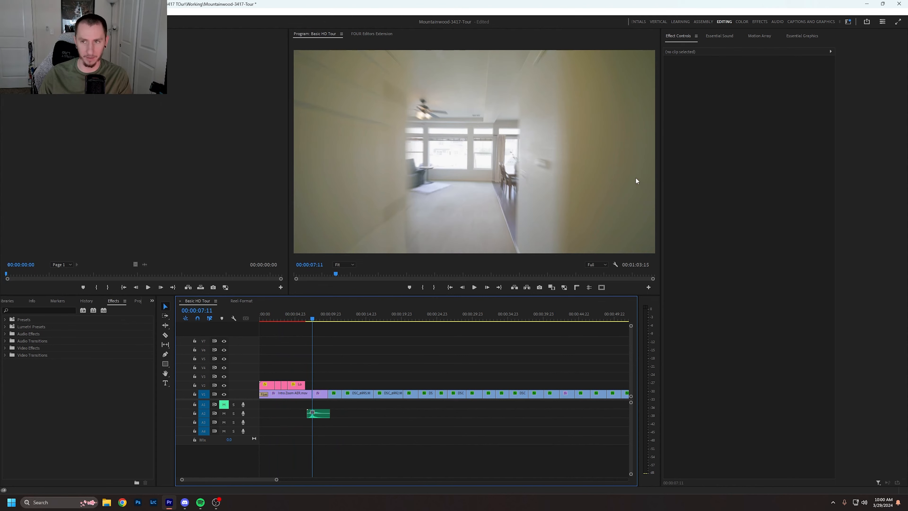
pyautogui.click(303, 393)
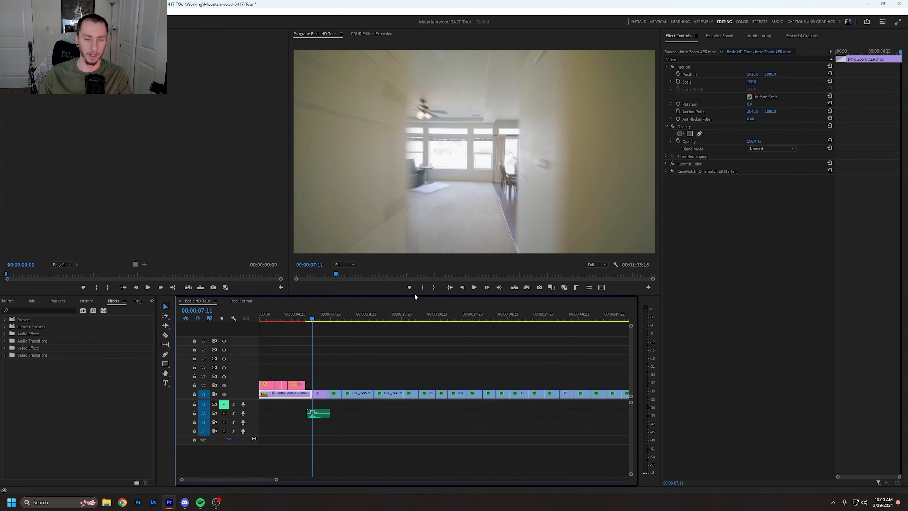
pyautogui.moveTo(300, 320); pyautogui.dragTo(265, 320)
pyautogui.press('space')
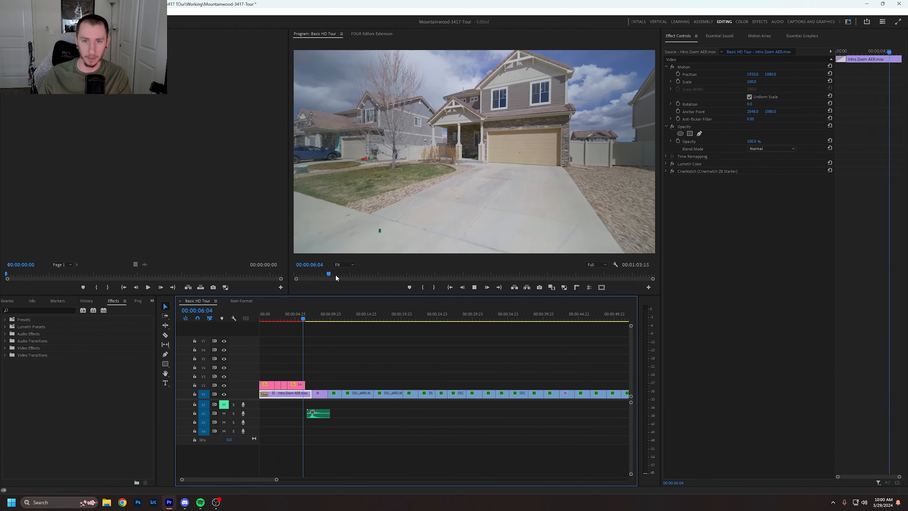
pyautogui.press('space')
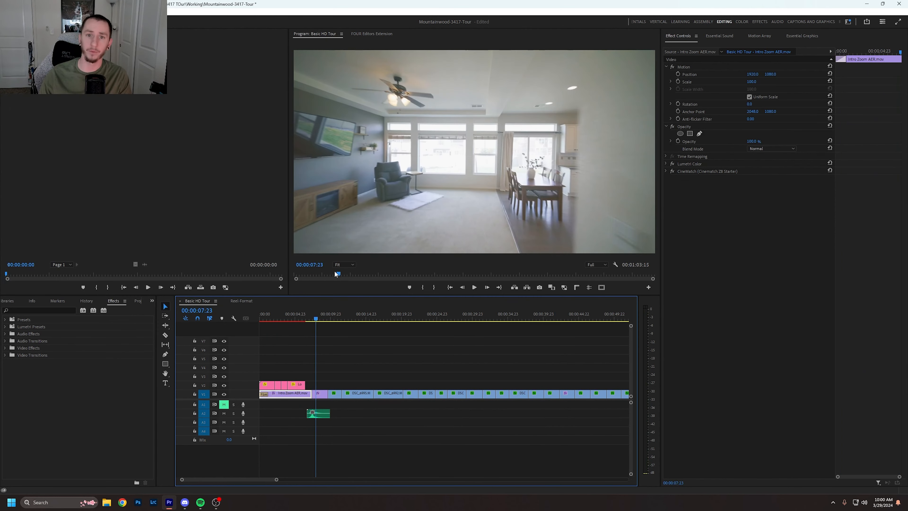